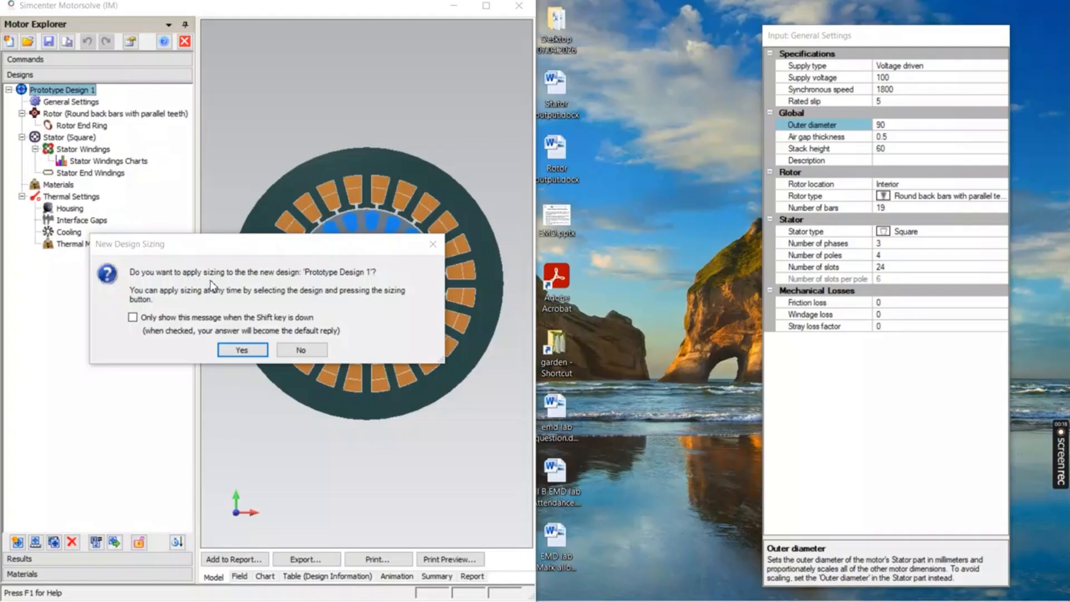
Accept sizing for the new design and set supply voltage to 415 V, synchronous speed to 1500 rpm and rated slip to 3%
click(242, 350)
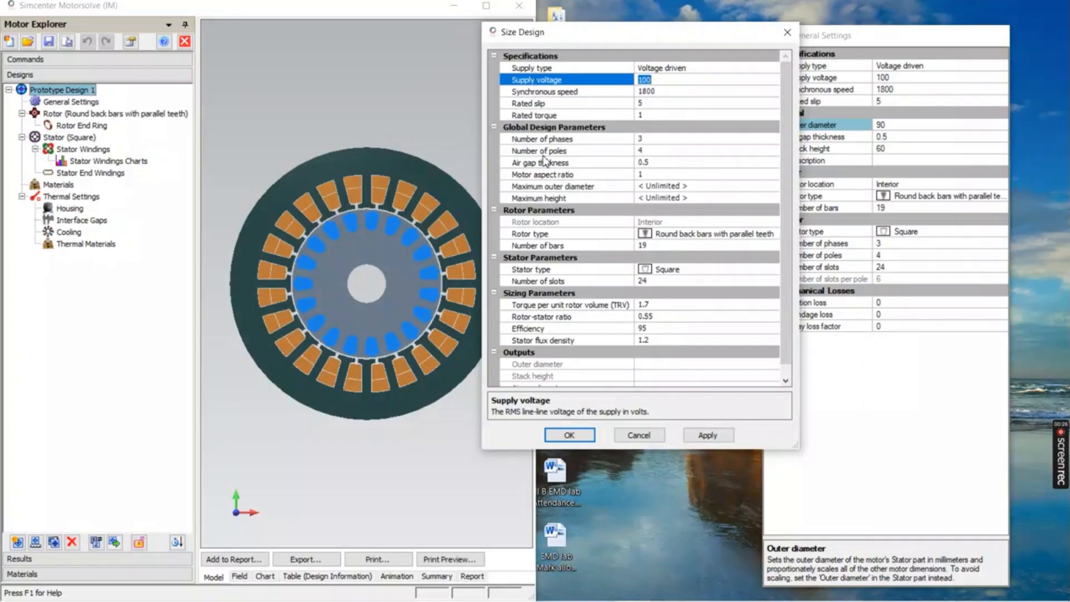
drag(662, 39, 795, 32)
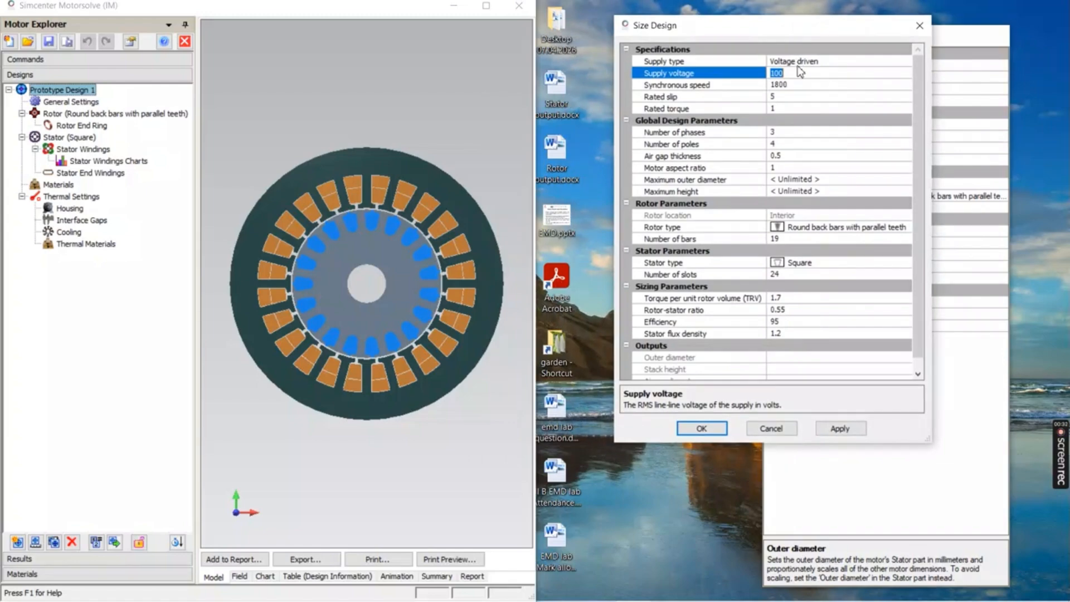
text(415)
key(Tab)
text(1500)
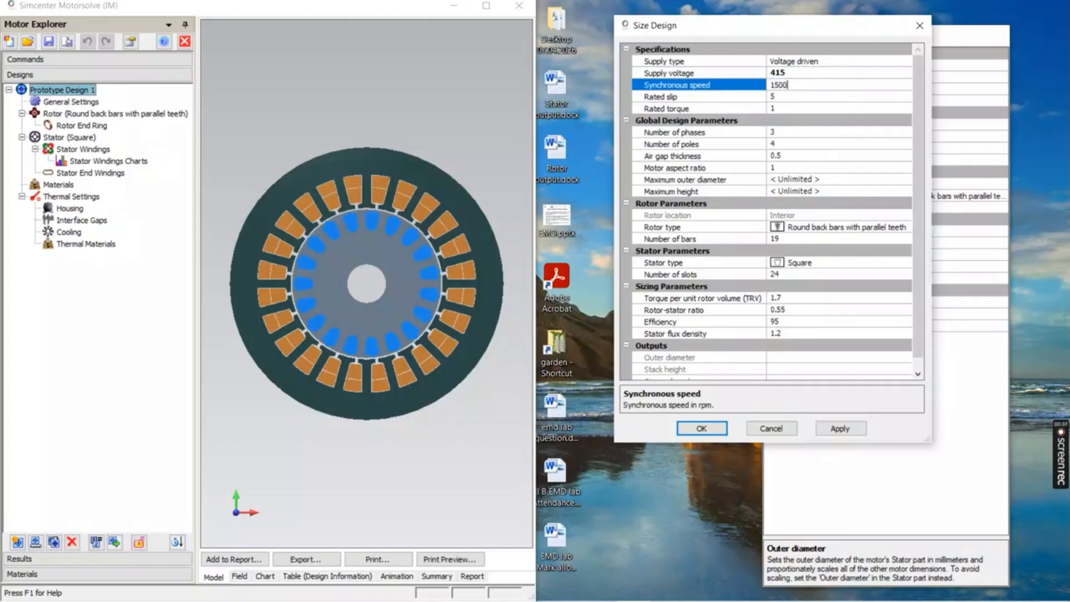
key(Tab)
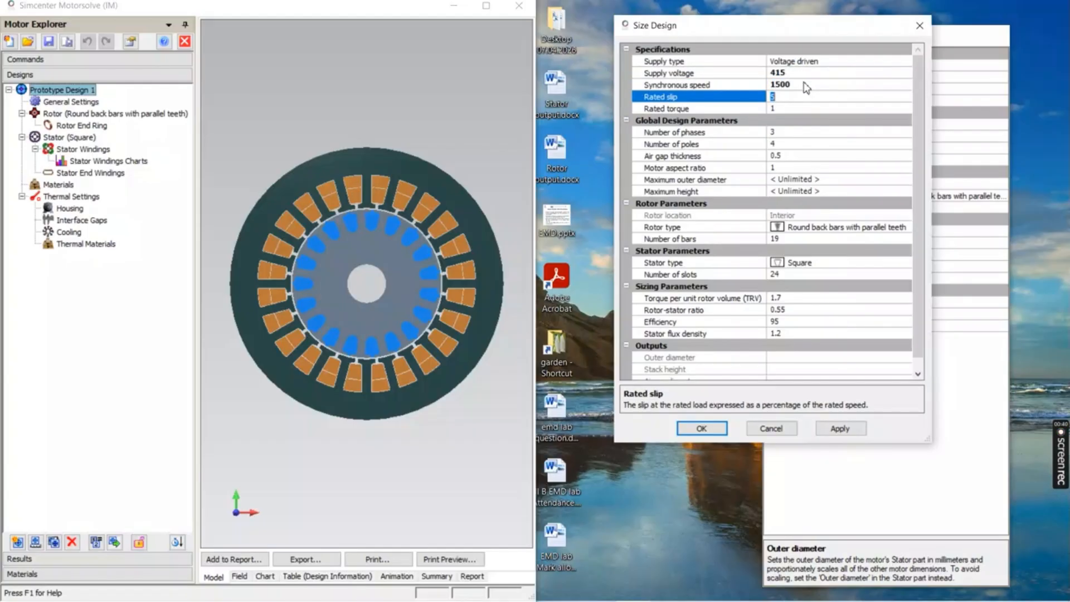
text(3)
key(Tab)
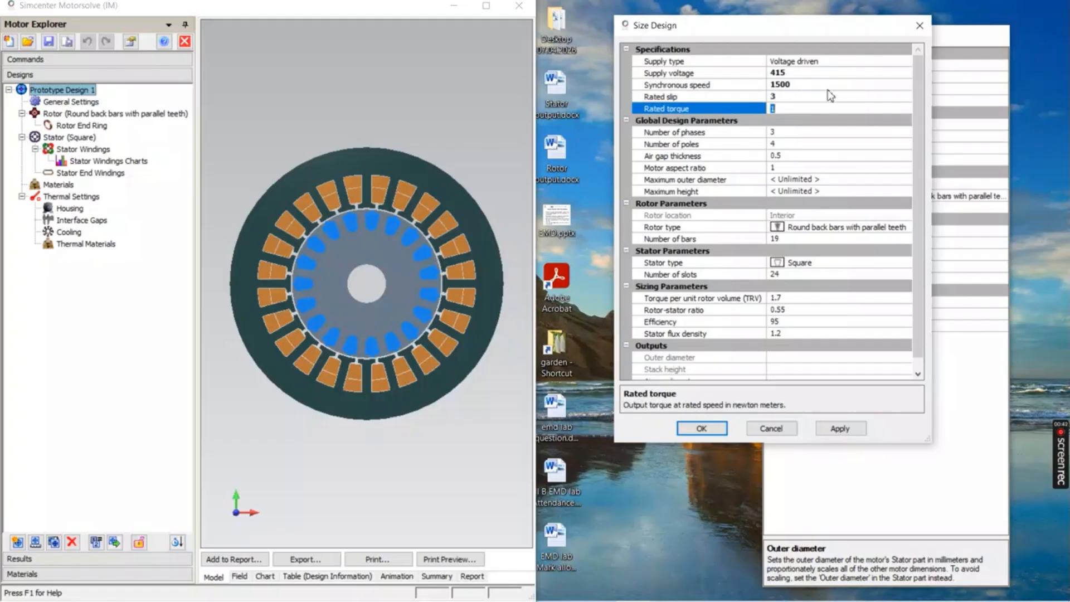
Set the number of poles to 6 in the global design parameters
click(819, 144)
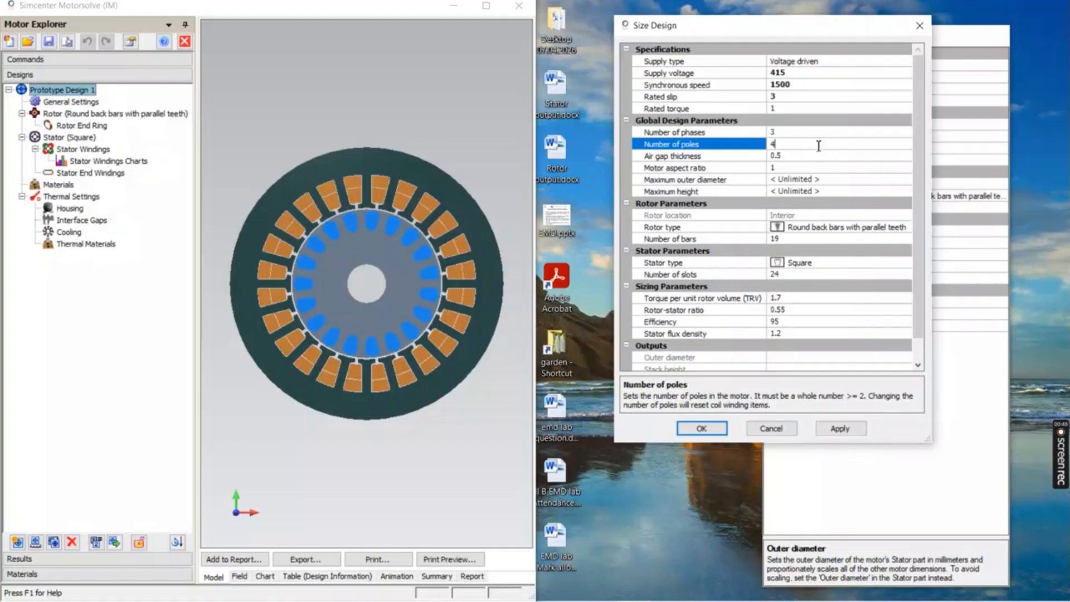
click(734, 146)
text(6)
key(Tab)
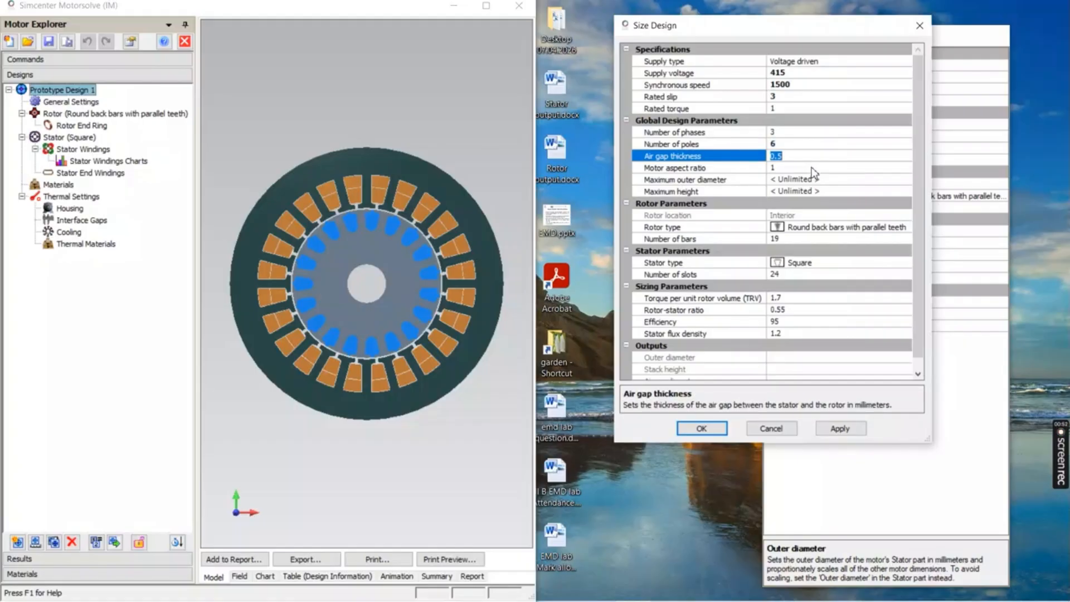
Change the rotor type to flat back bars with parallel teeth and the stator type to Round
scroll(815, 173, down, 1)
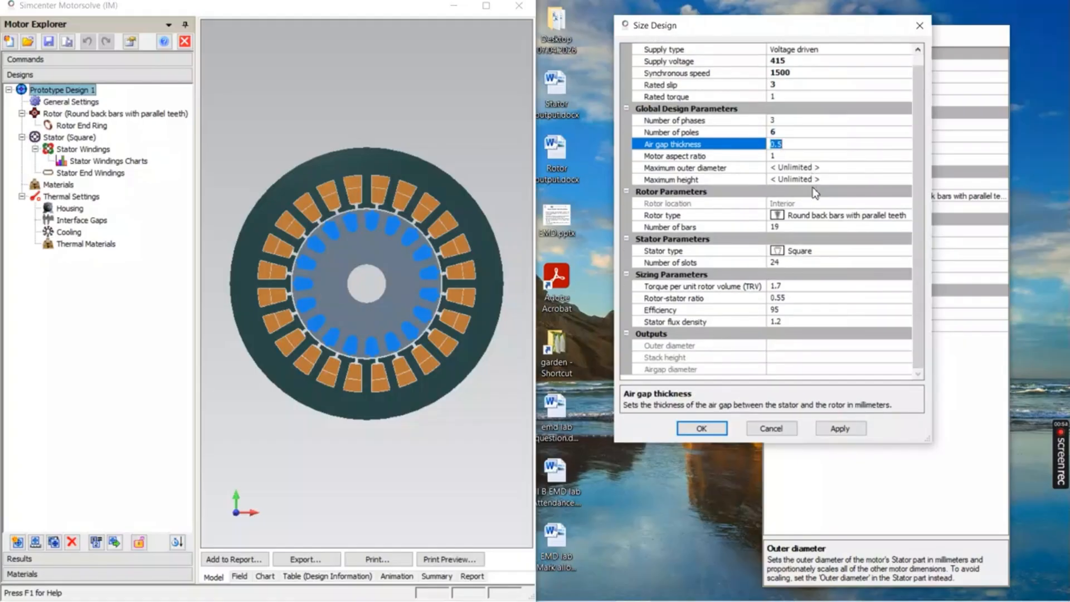
click(779, 220)
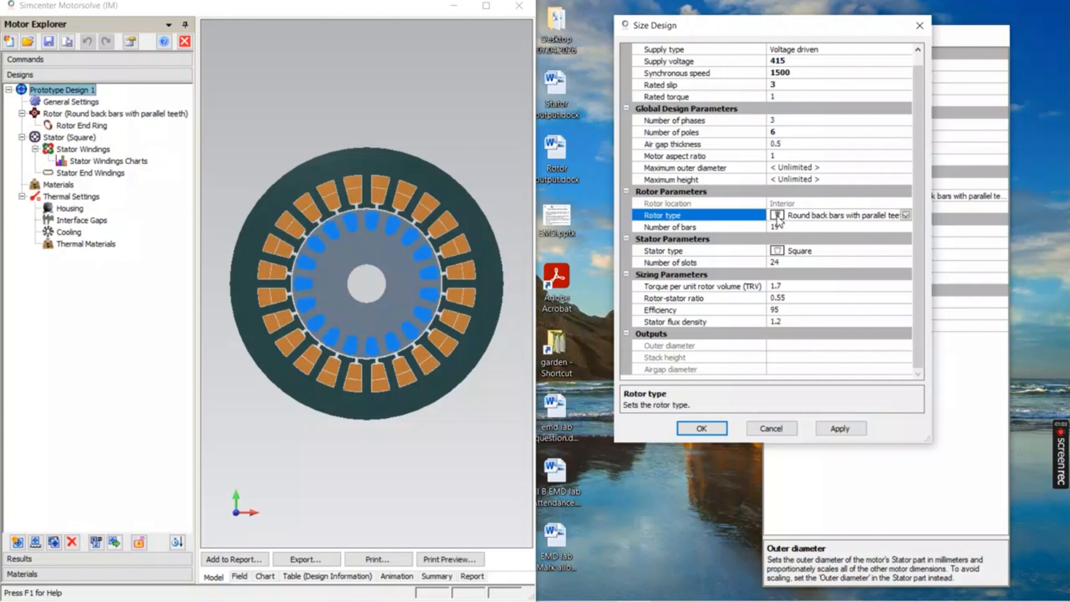
click(906, 215)
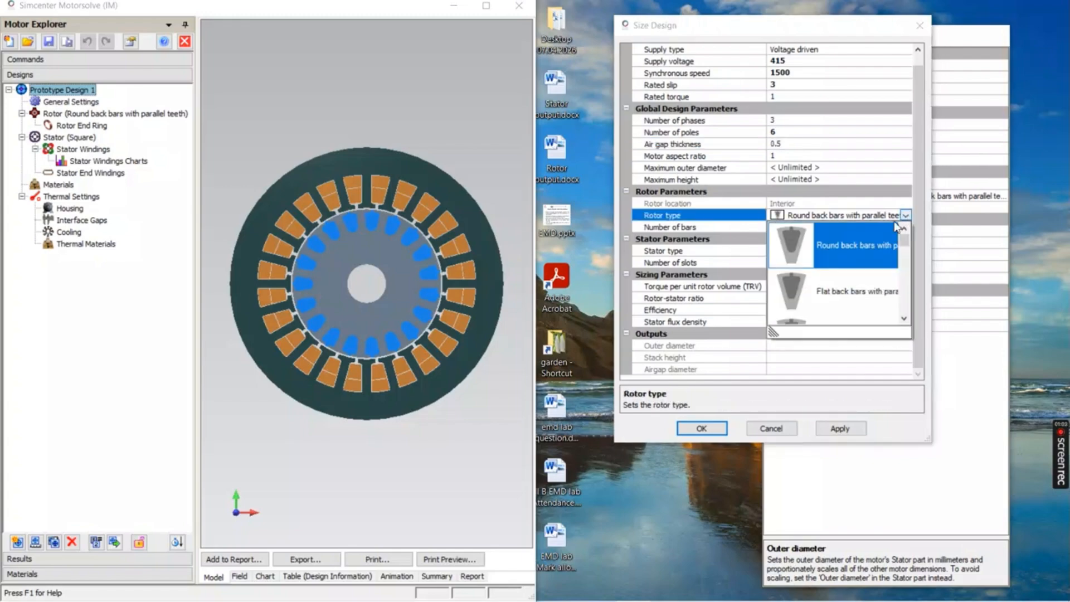
click(868, 294)
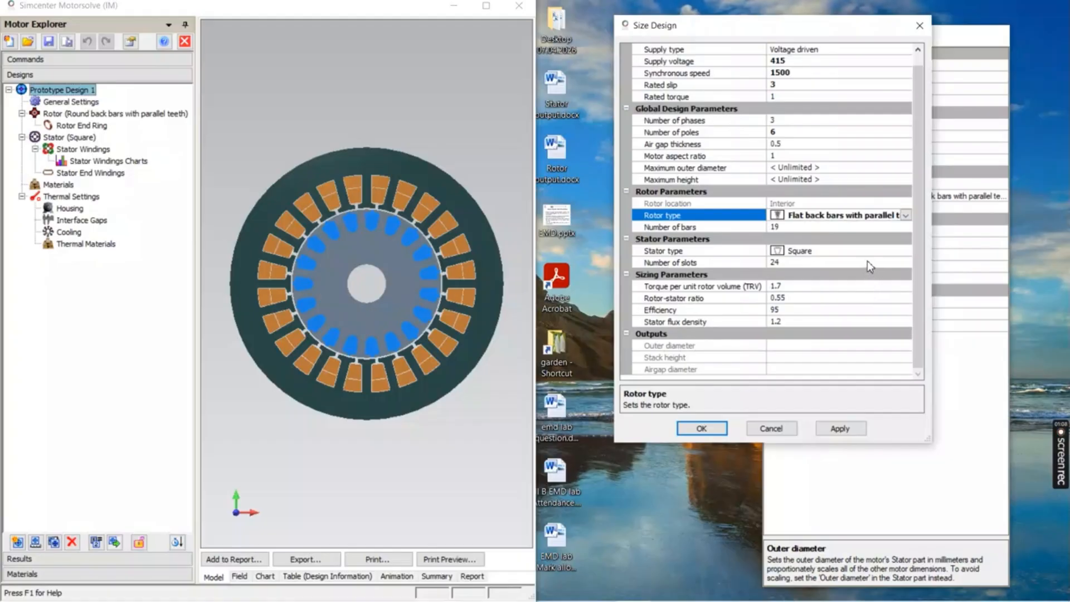
click(777, 254)
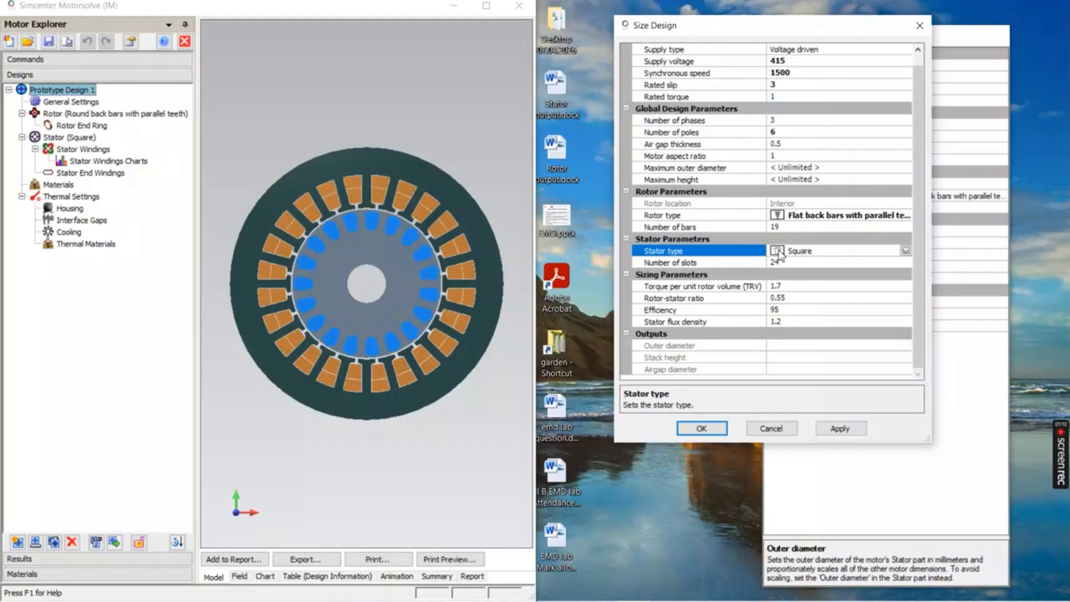
click(907, 250)
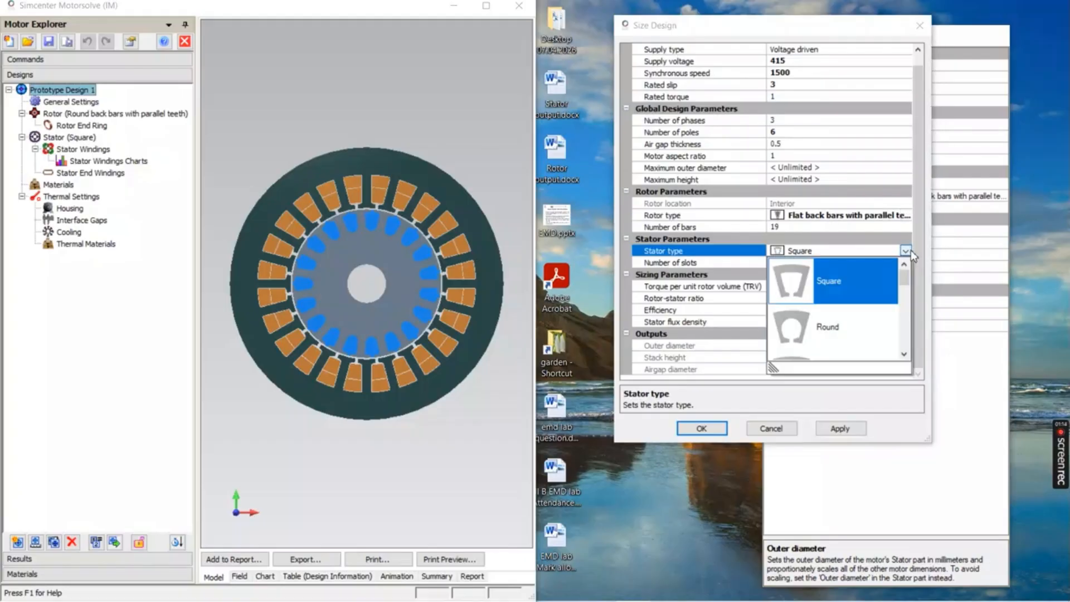
click(845, 338)
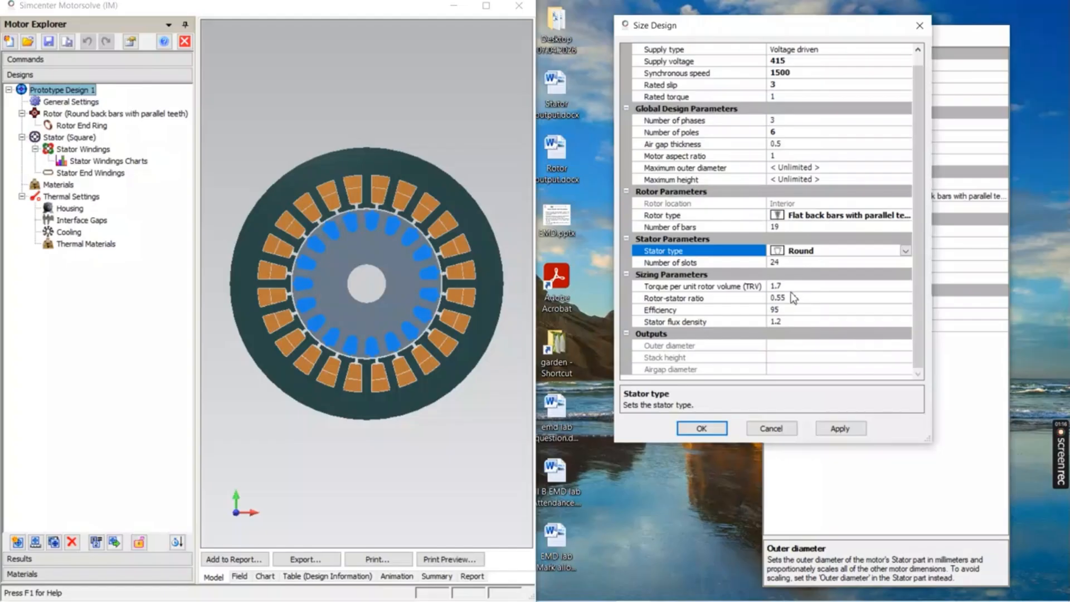
Apply the sizing parameters to the prototype design and close the sizing dialog
click(781, 228)
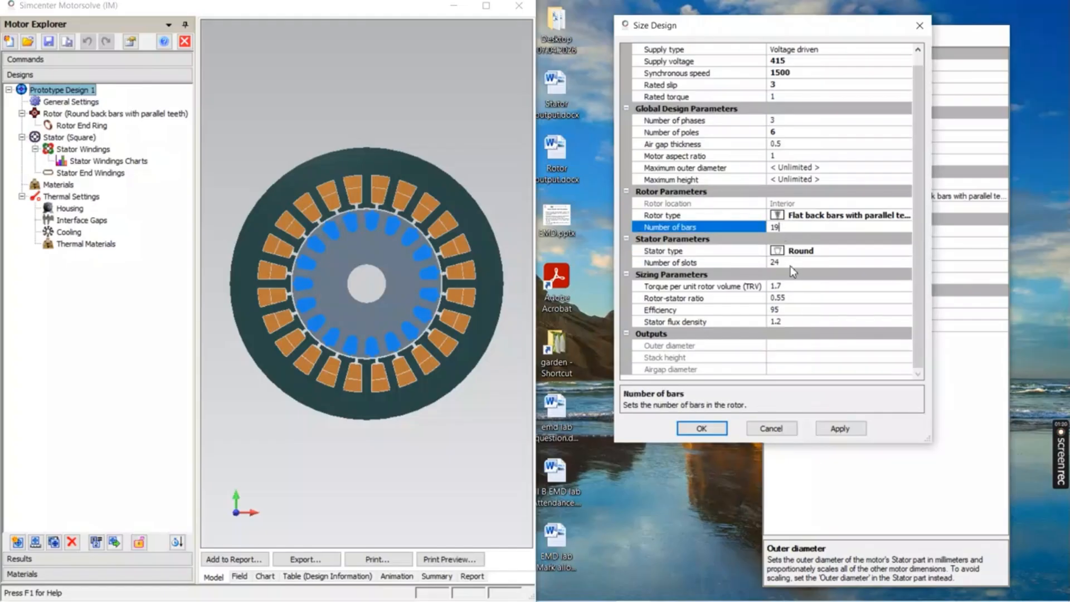
click(834, 430)
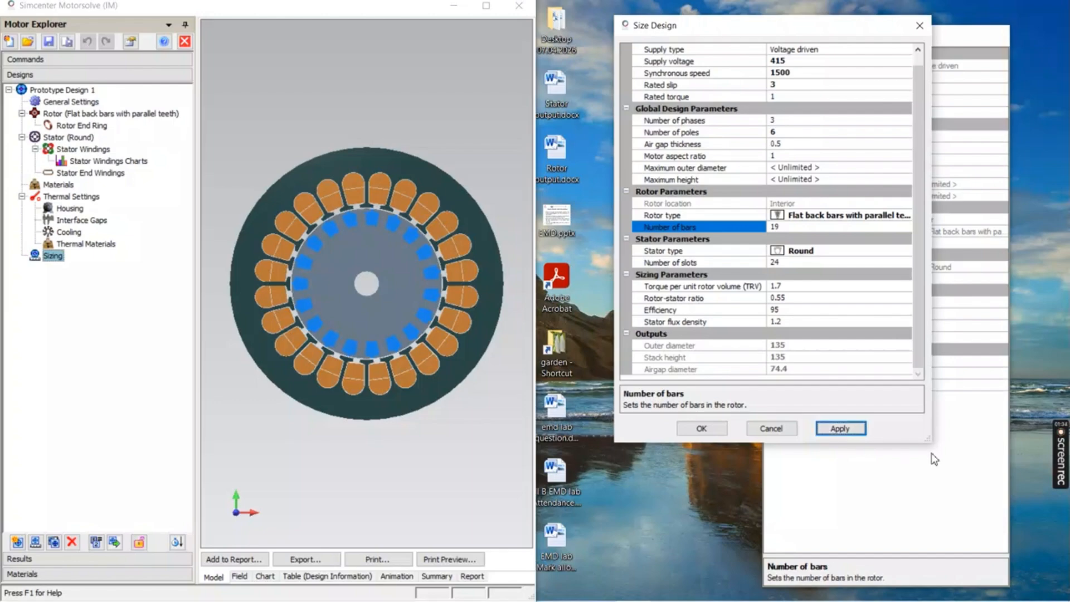
click(719, 431)
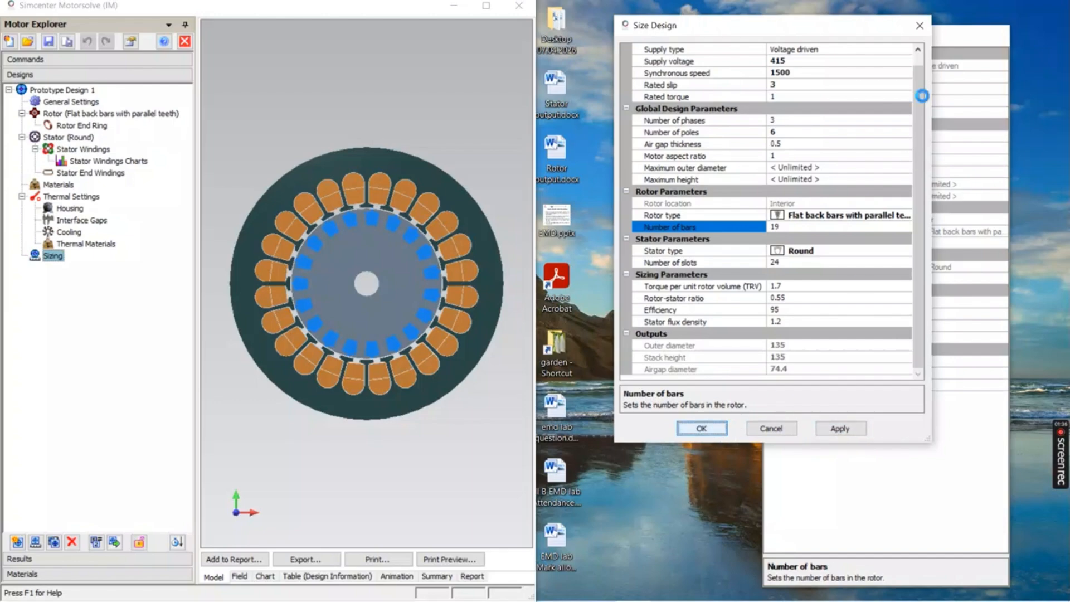
click(696, 426)
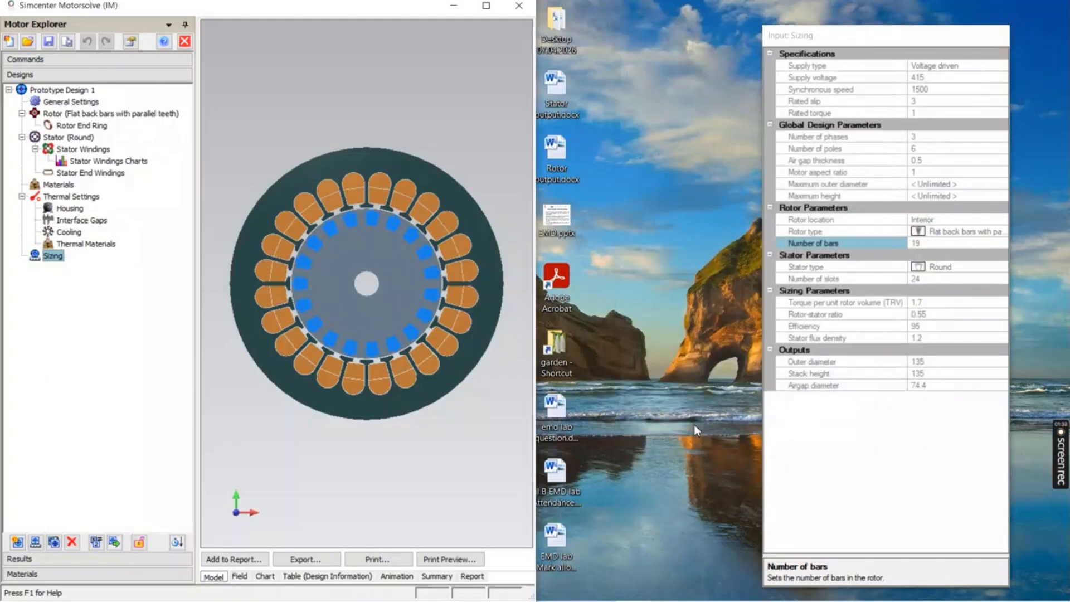
Maximize the motor design window and move the sizing input window clear of the motor model
double_click(488, 8)
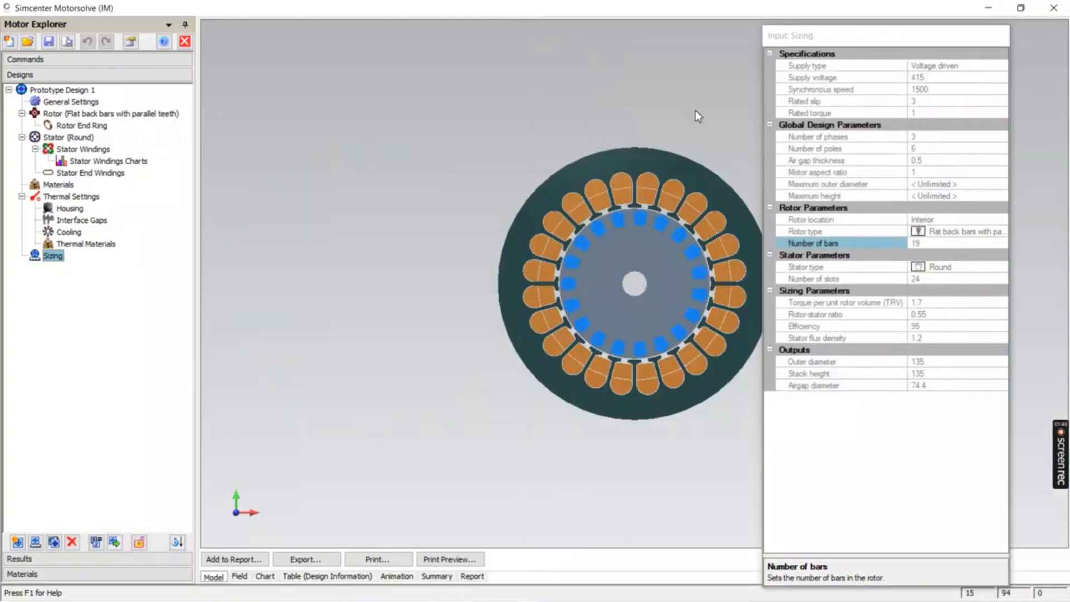
click(818, 40)
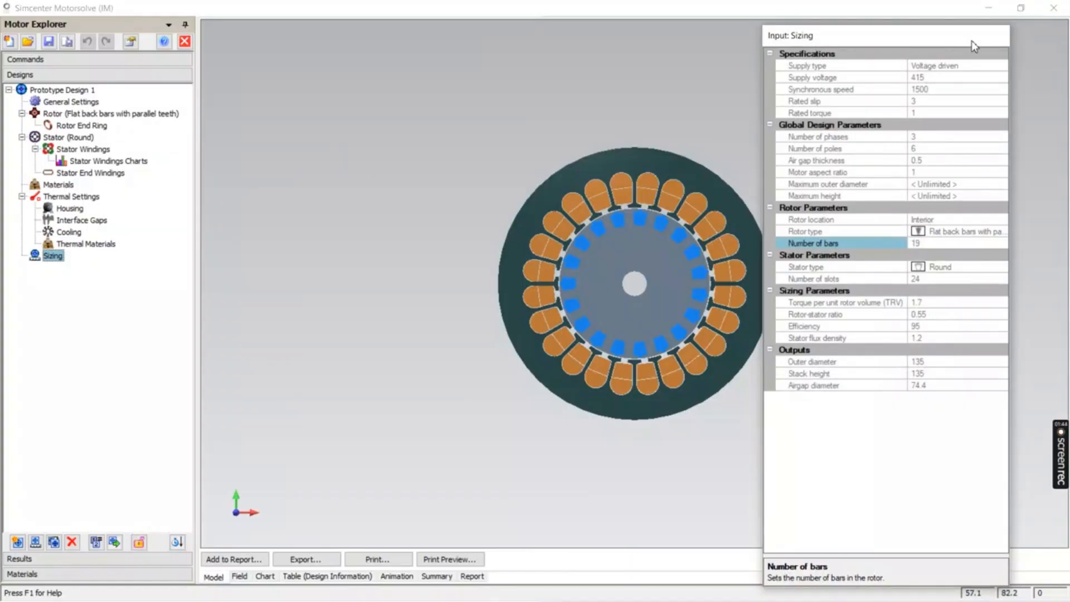
drag(956, 39, 1049, 32)
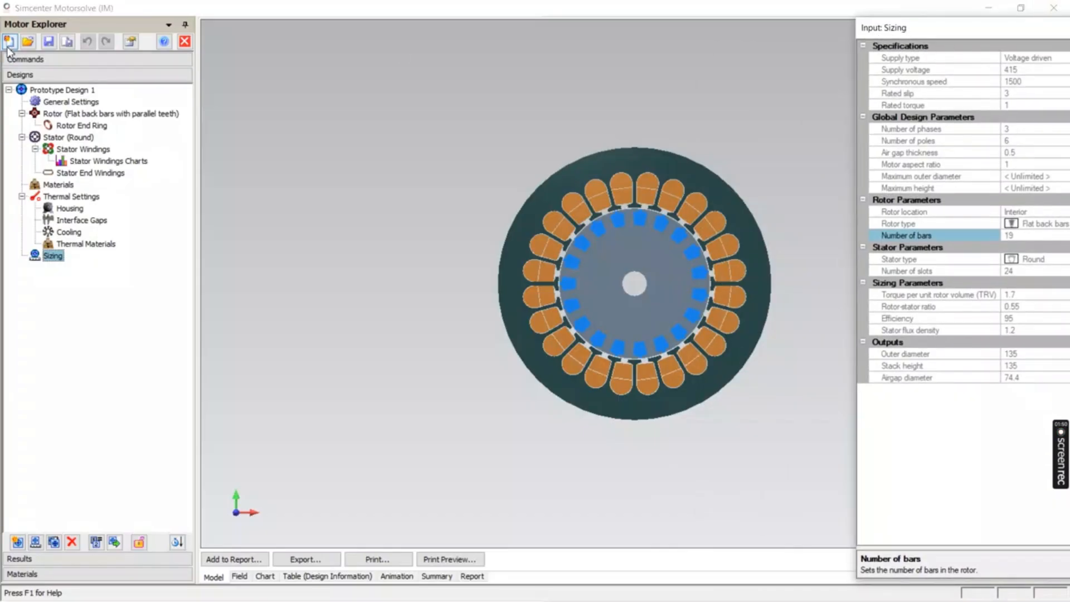
Set the rotor's outer diameter to 65 mm and its inner diameter to 20 mm
click(66, 115)
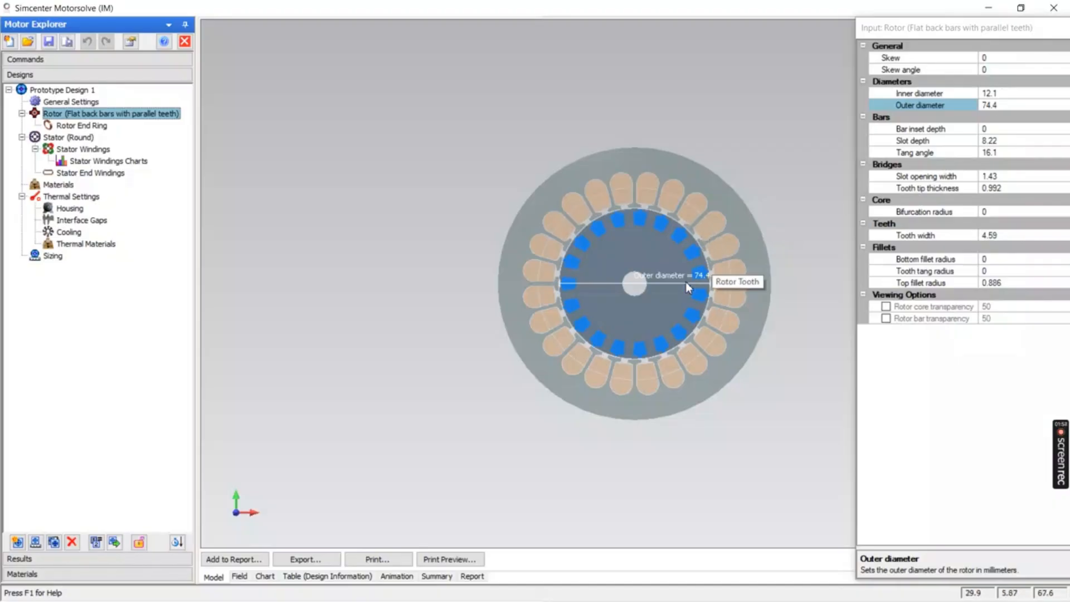
click(1003, 108)
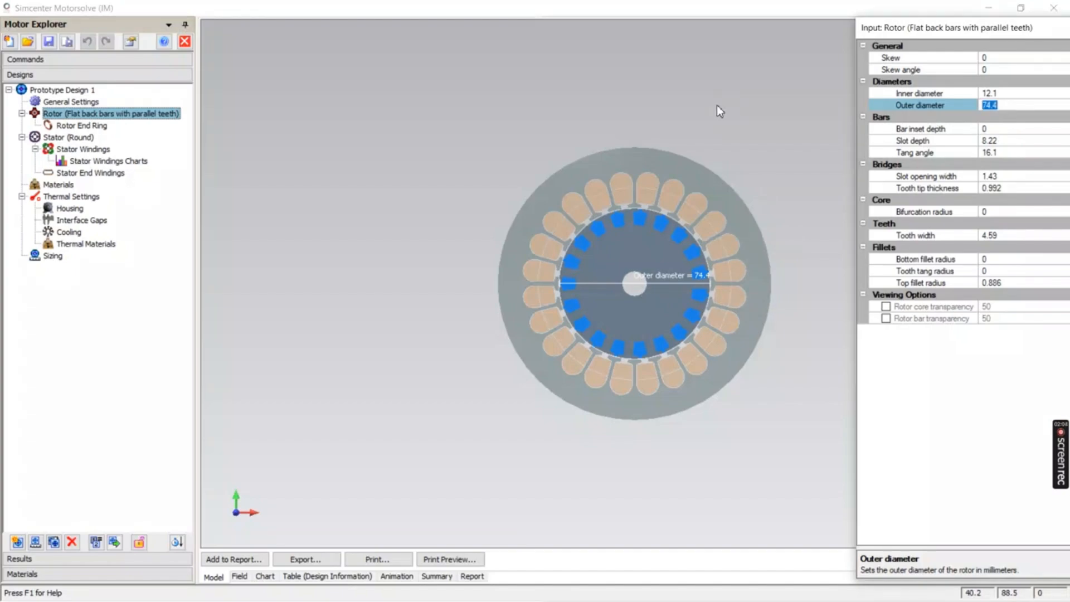
text(65)
key(Return)
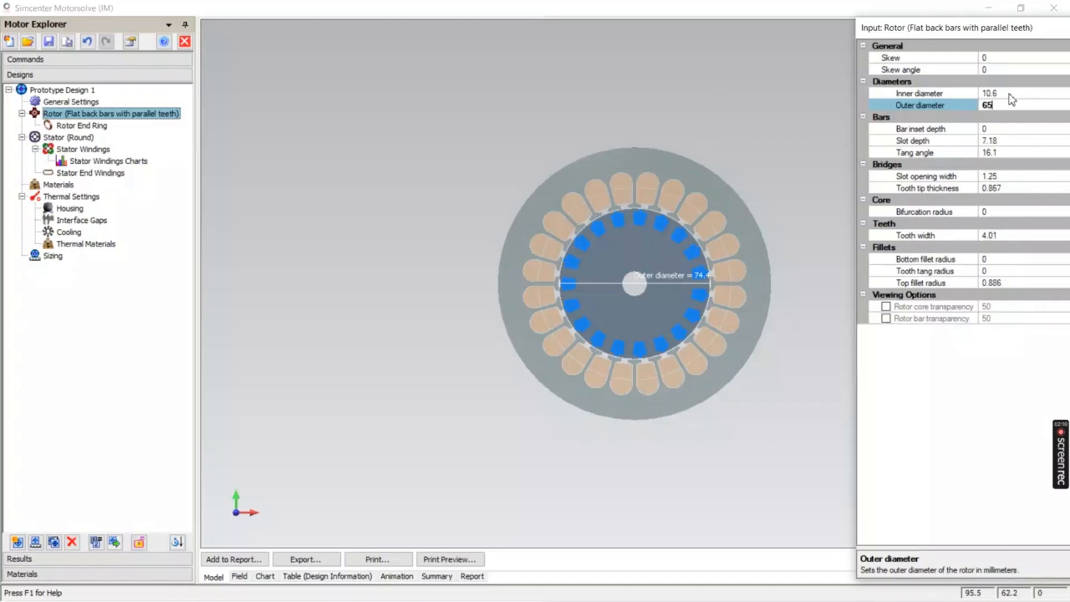
click(1010, 94)
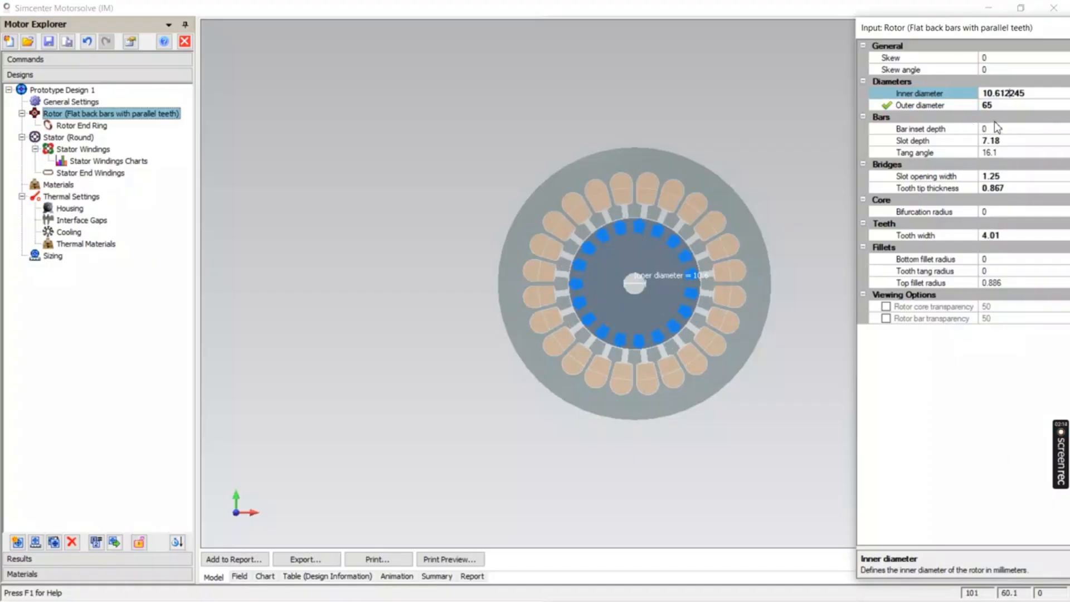
double_click(1010, 93)
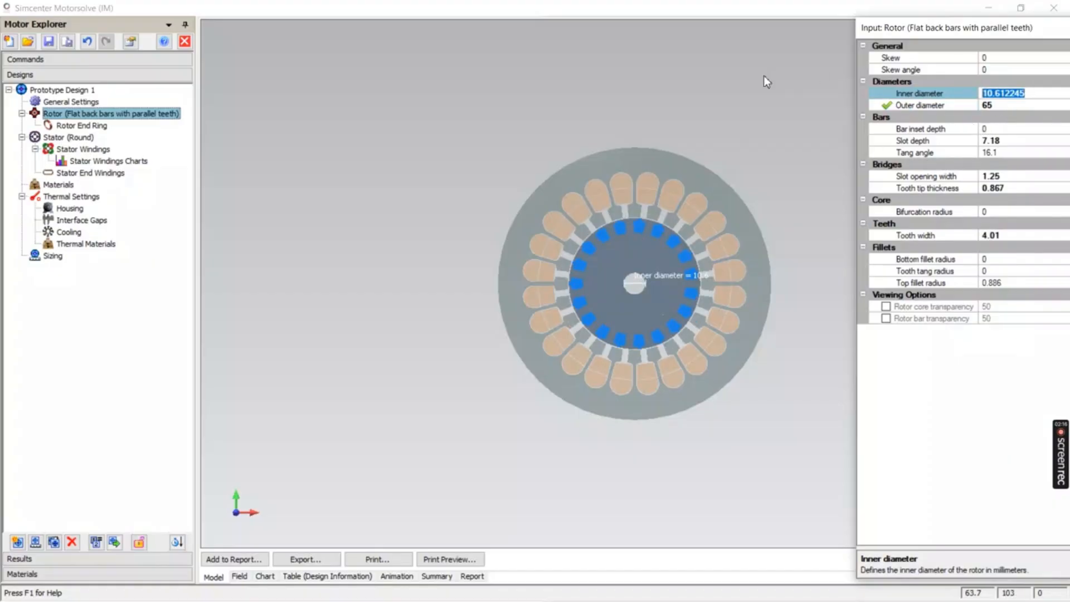
text(20)
key(Return)
click(1026, 106)
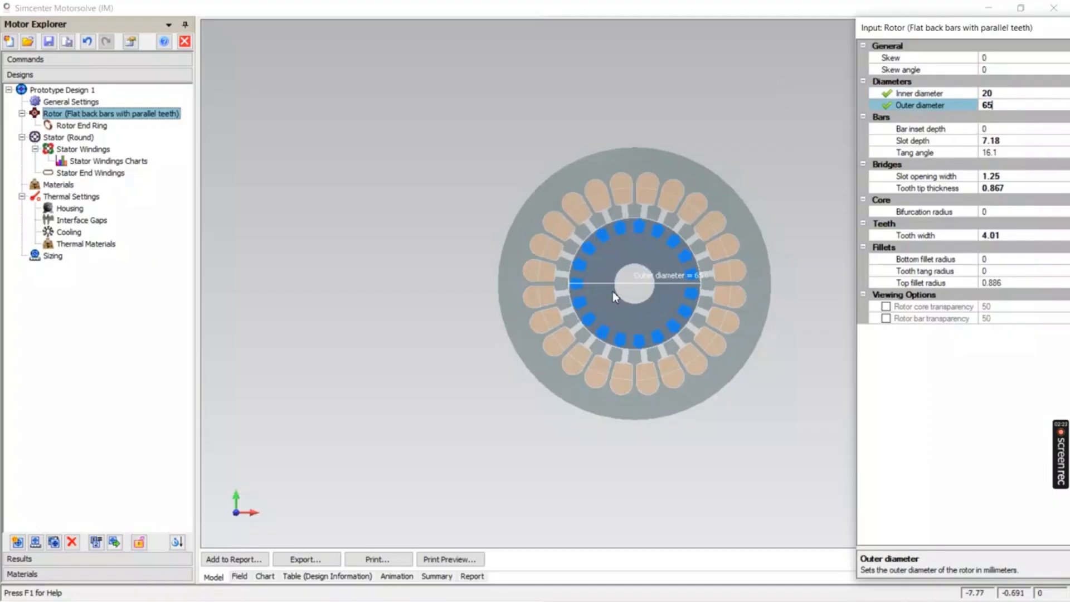
Set the slot depth of the rotor bars to 15 mm
click(998, 143)
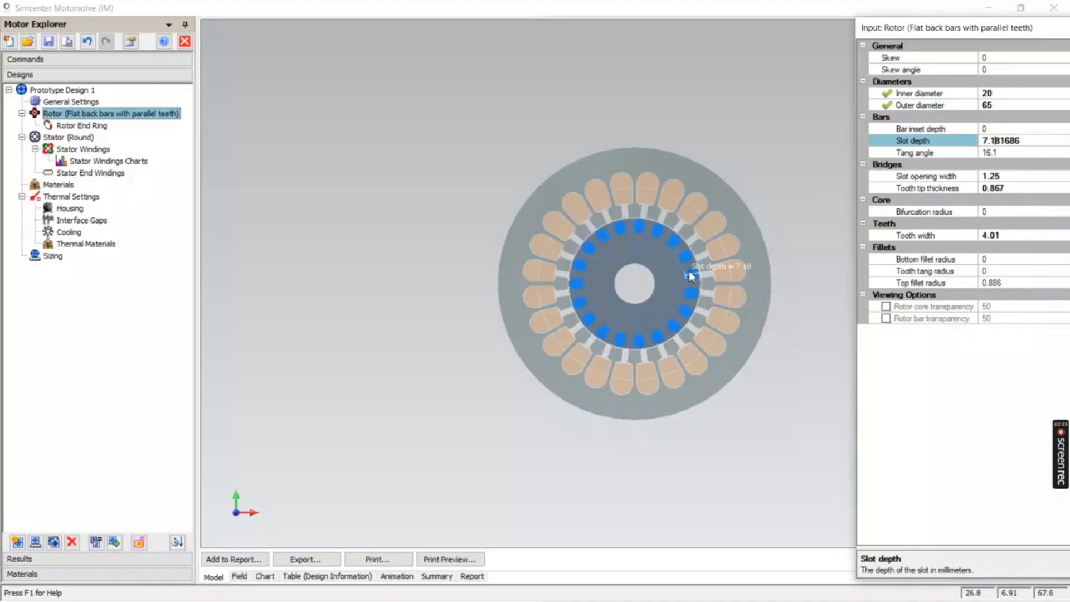
click(903, 143)
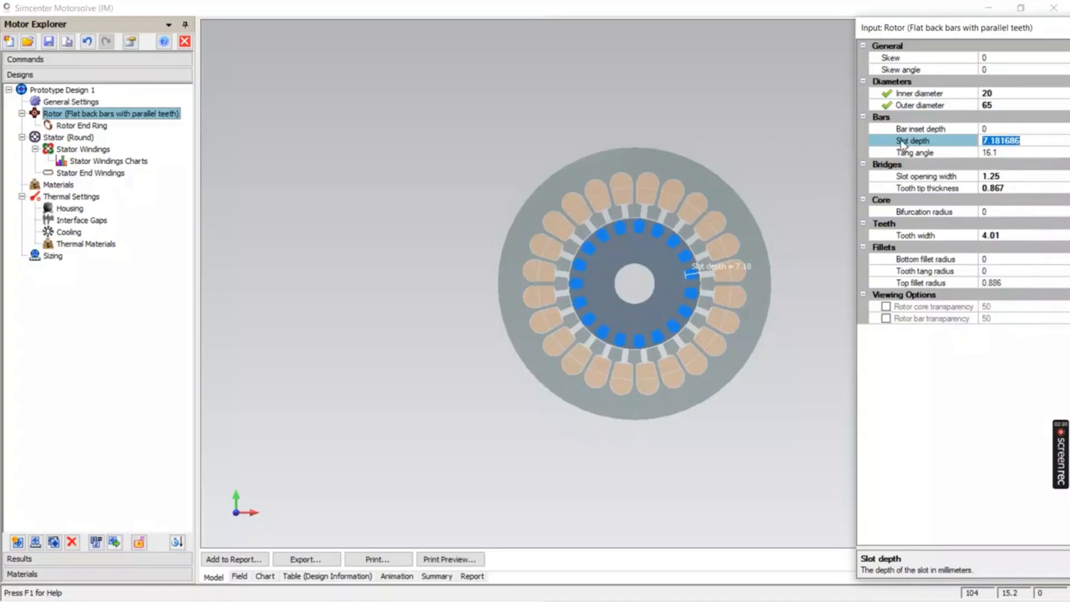
text(15)
click(1023, 154)
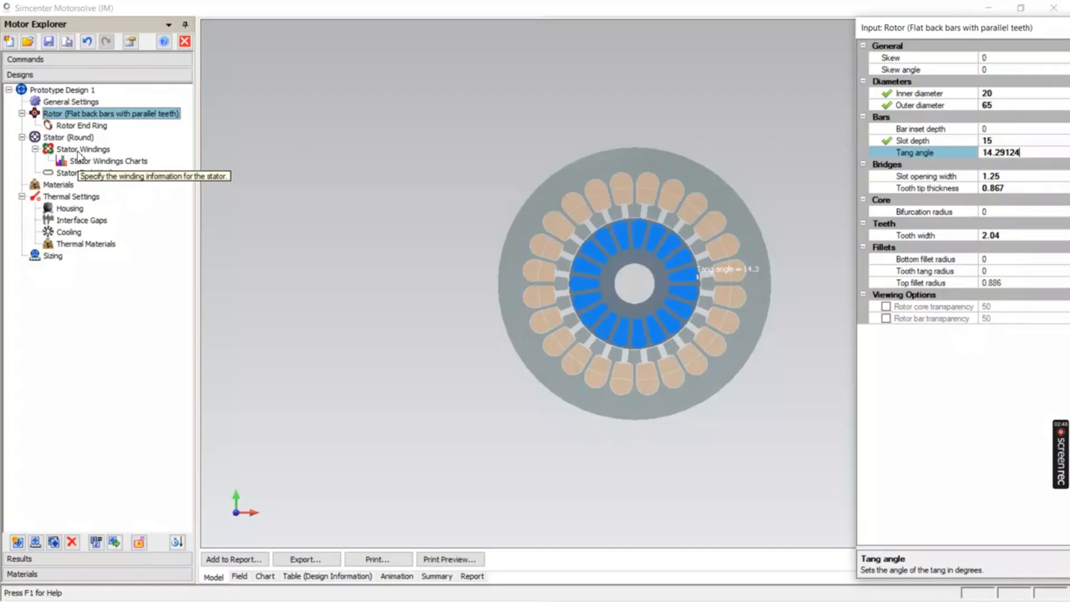
Review the stator winding inputs, including the number of parallel paths, slot liner thickness and winding type
click(78, 154)
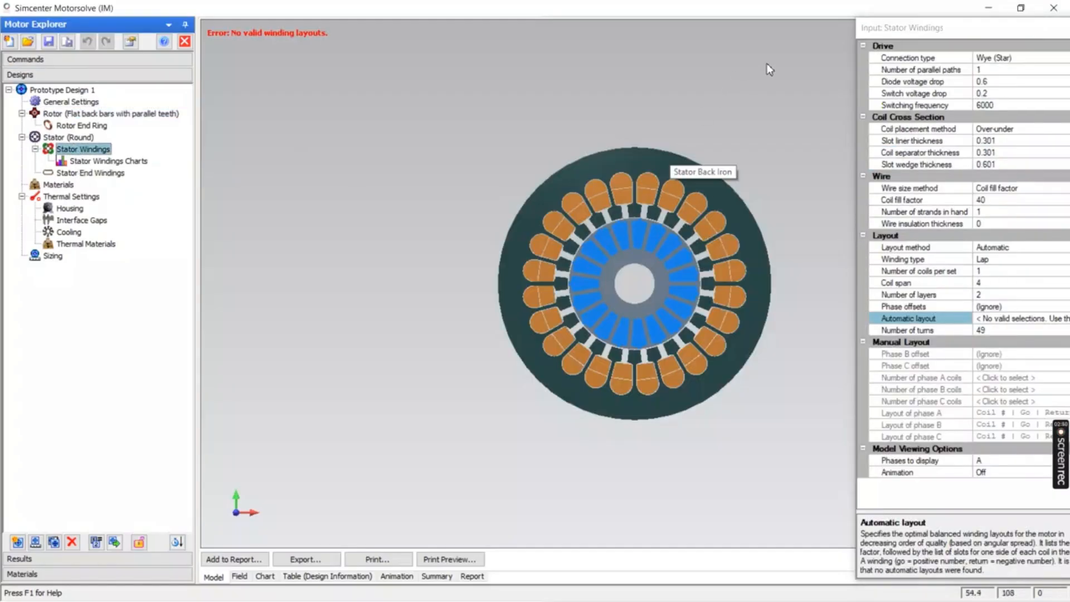
click(988, 71)
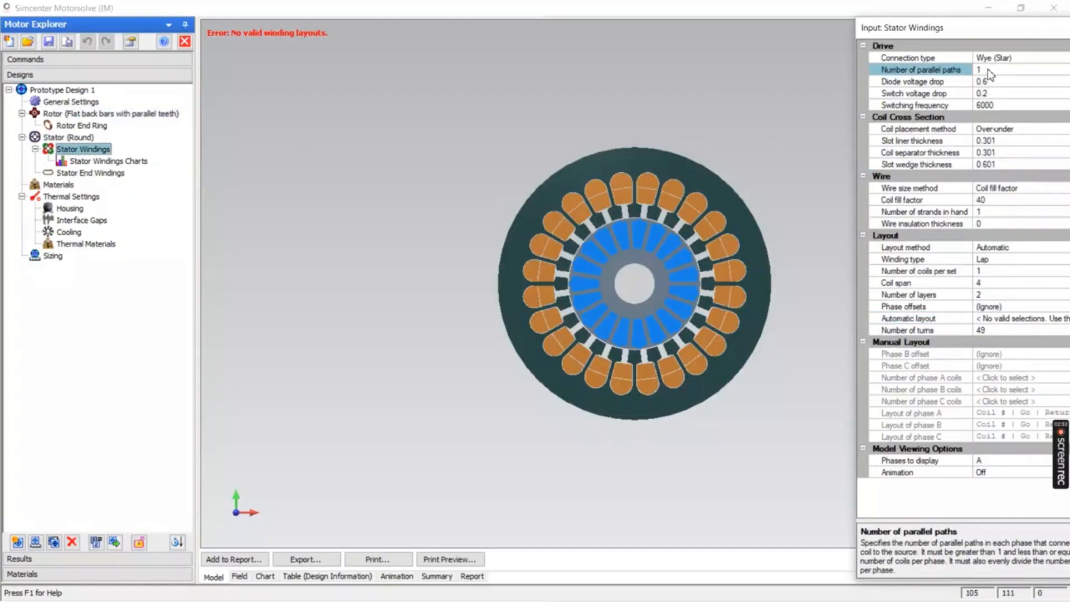
click(990, 71)
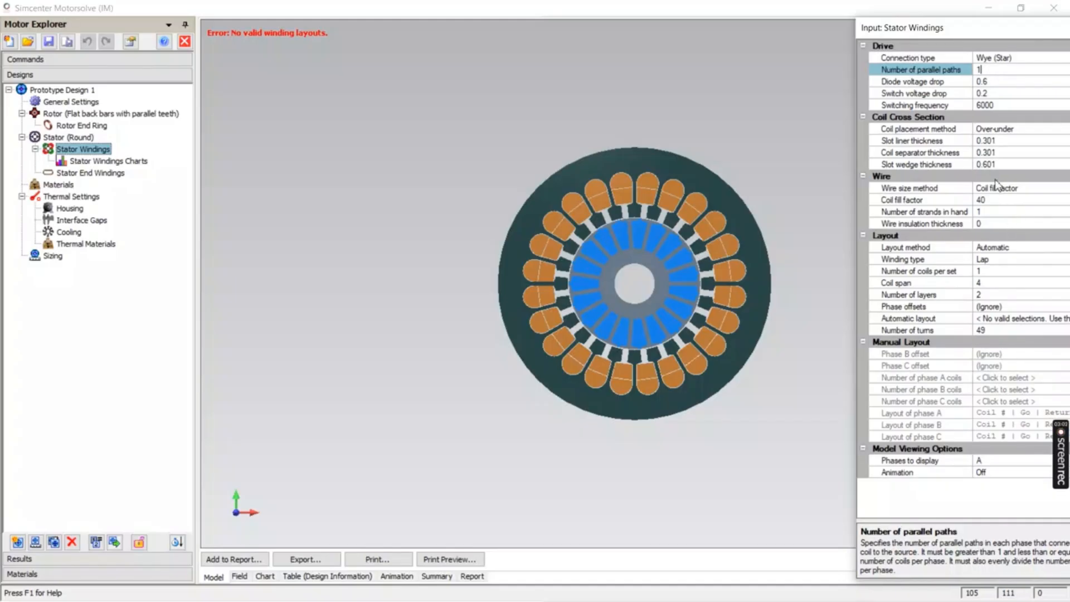
click(999, 141)
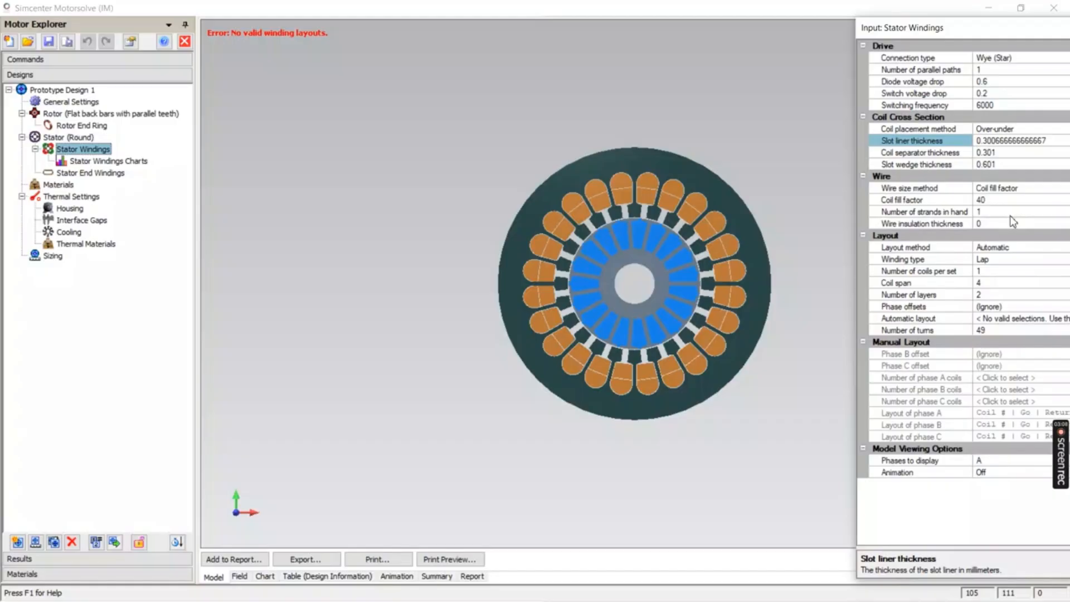
click(1002, 260)
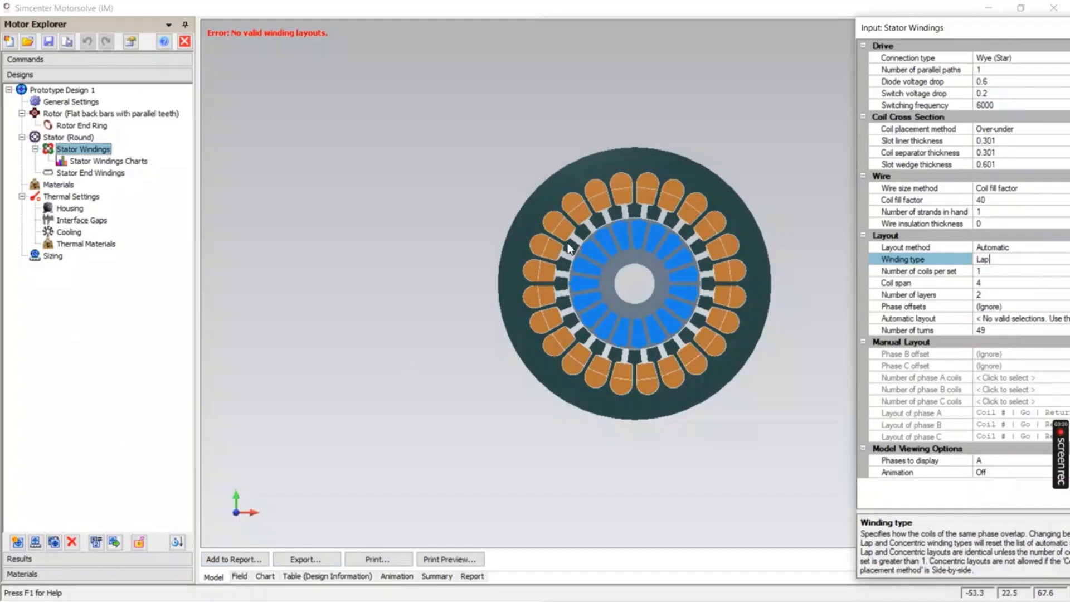
Start a new Brushless DC Motor or Generator model, discarding the unsaved changes to the induction motor
click(9, 42)
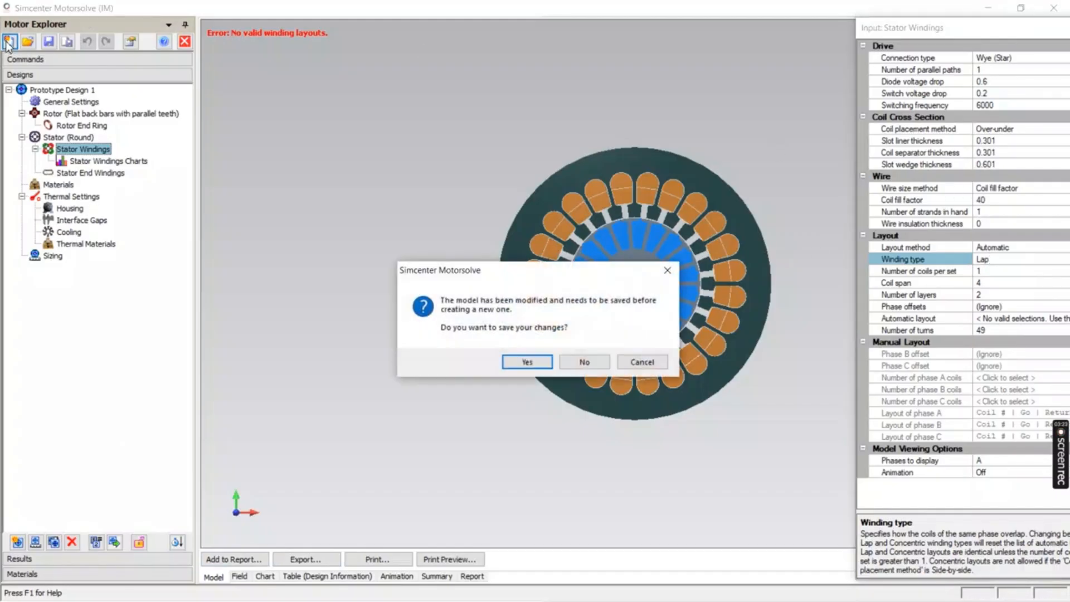
click(573, 363)
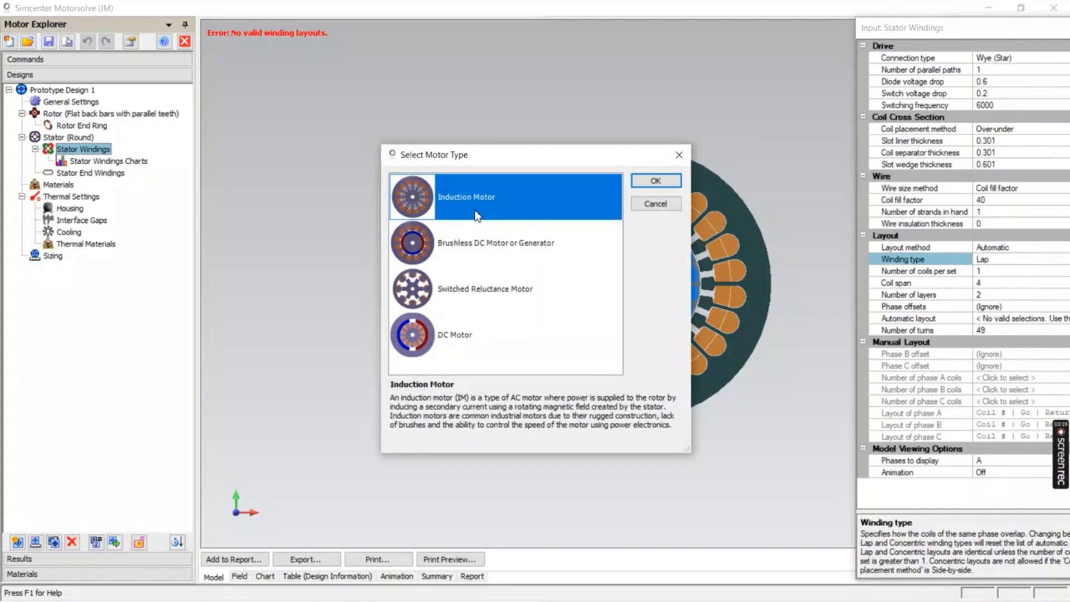
click(474, 246)
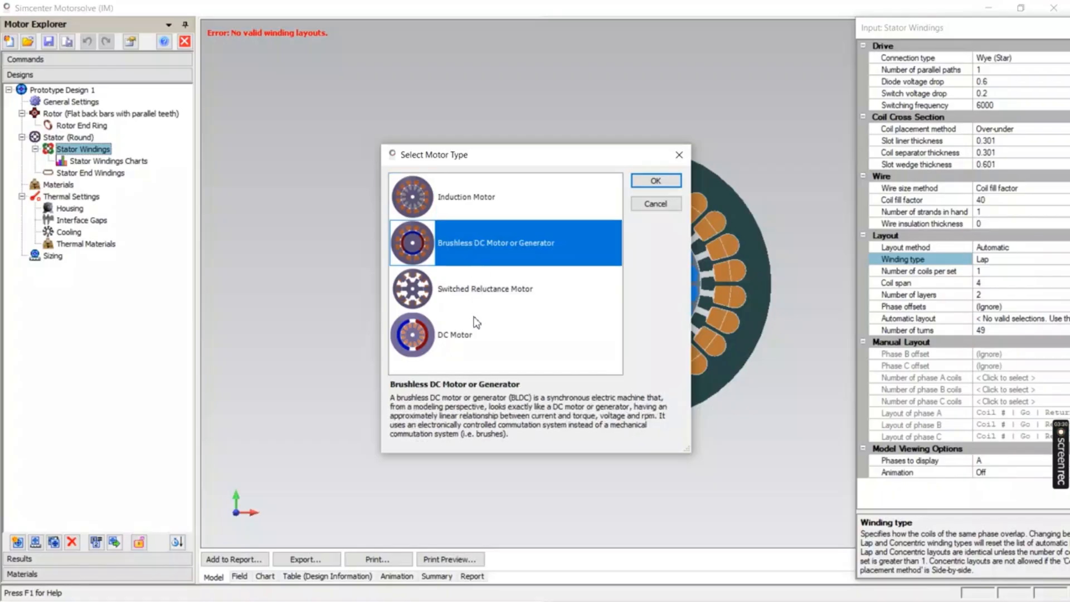
click(471, 336)
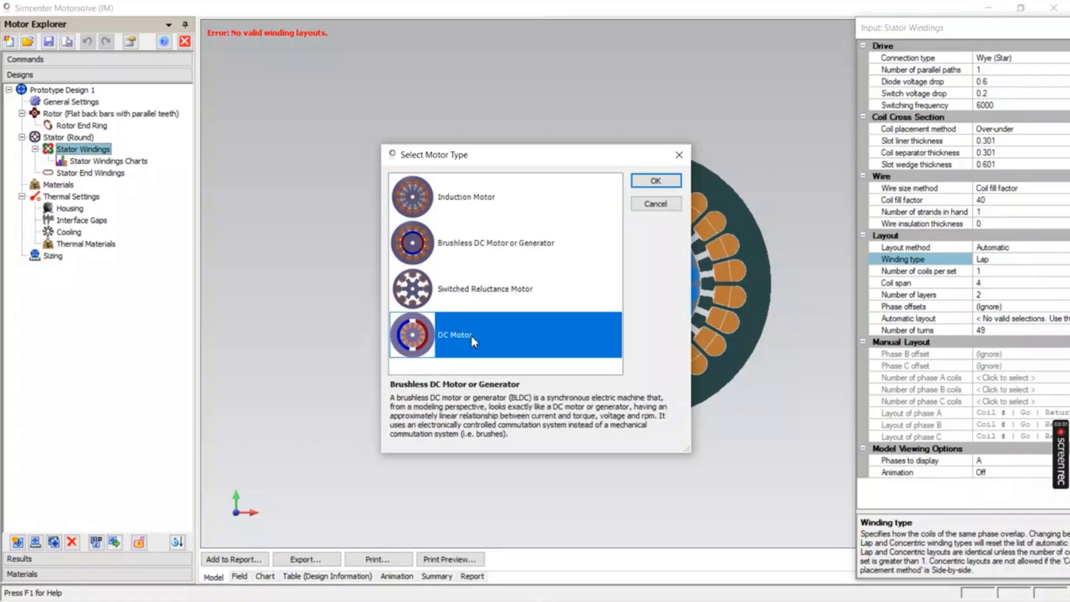
click(471, 253)
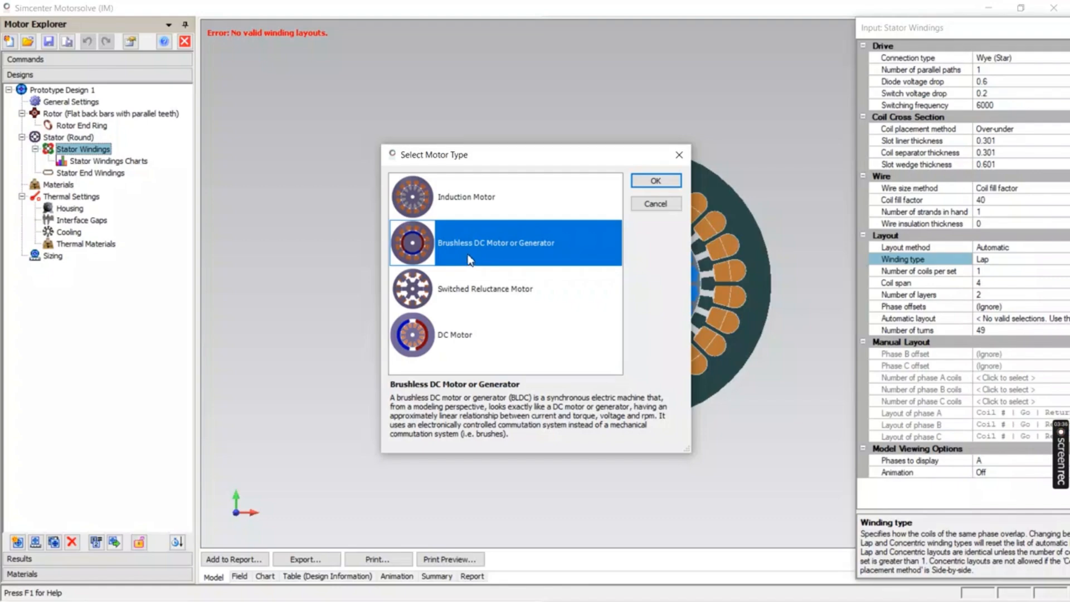
click(635, 186)
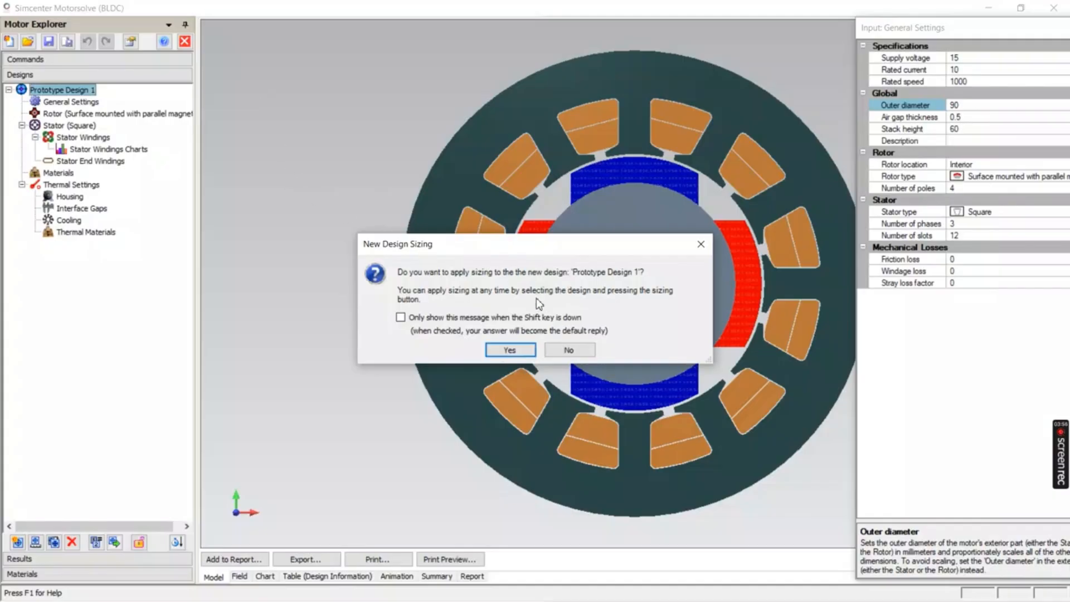
Apply sizing to the new prototype design with a supply voltage of 440 V and a rated speed of 1800 rpm
click(510, 350)
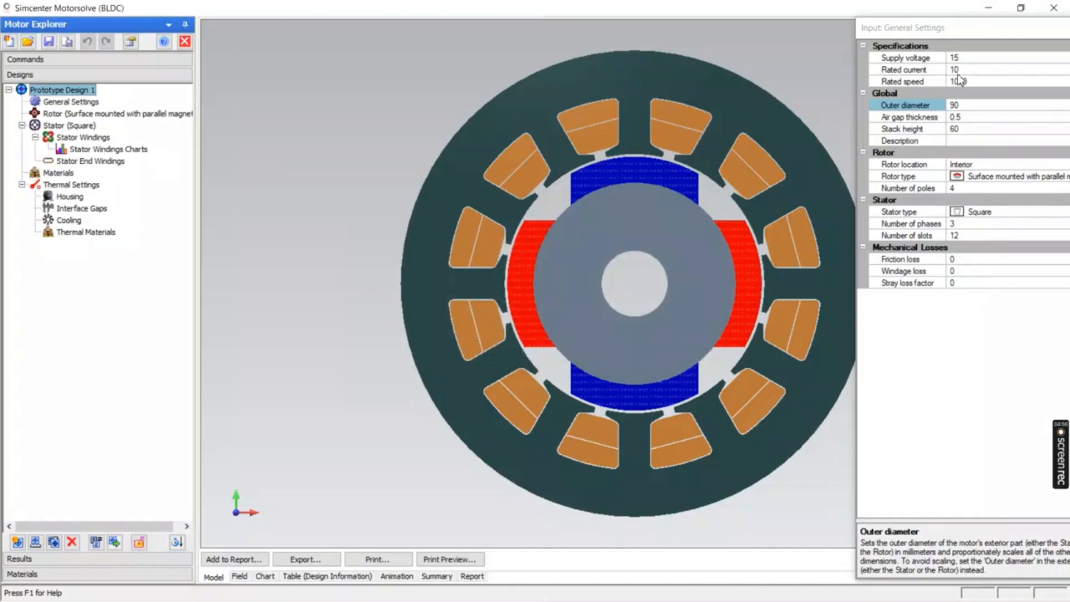
click(796, 62)
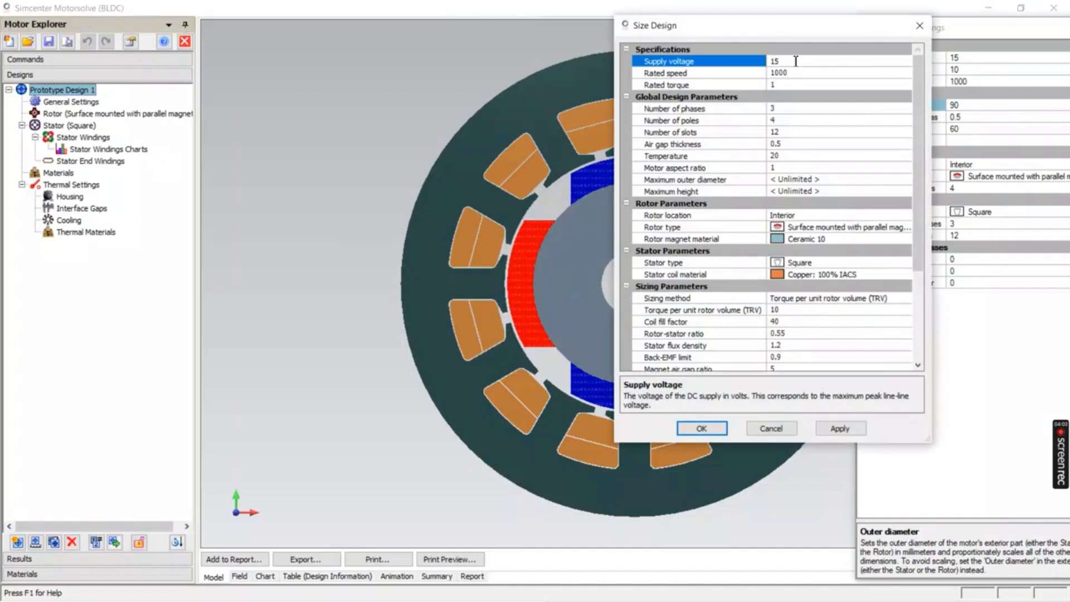
drag(796, 62, 767, 61)
text(440)
key(Tab)
text(1)
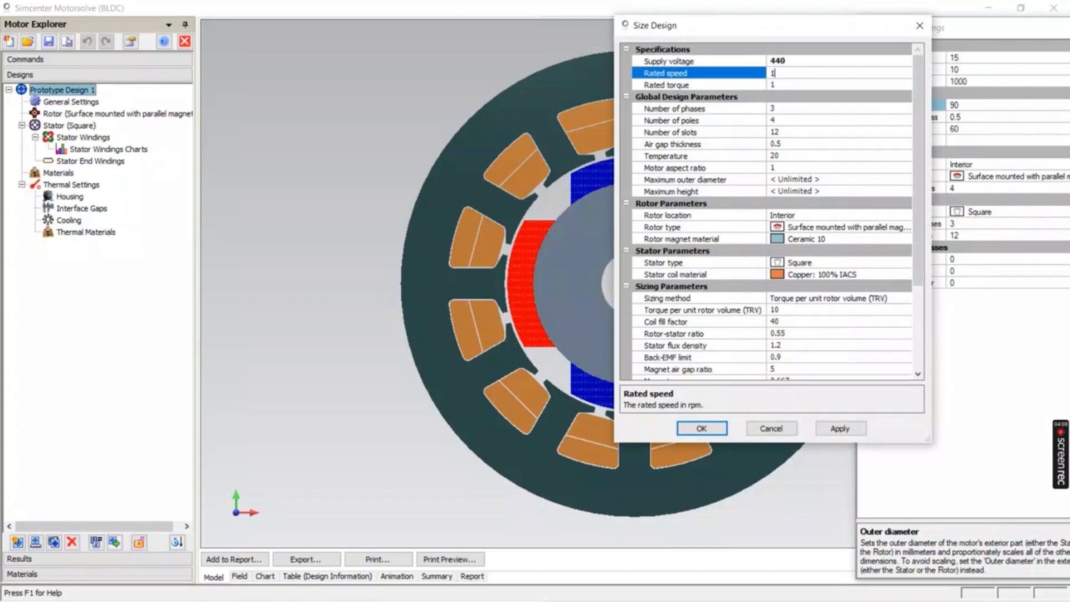
key(Tab)
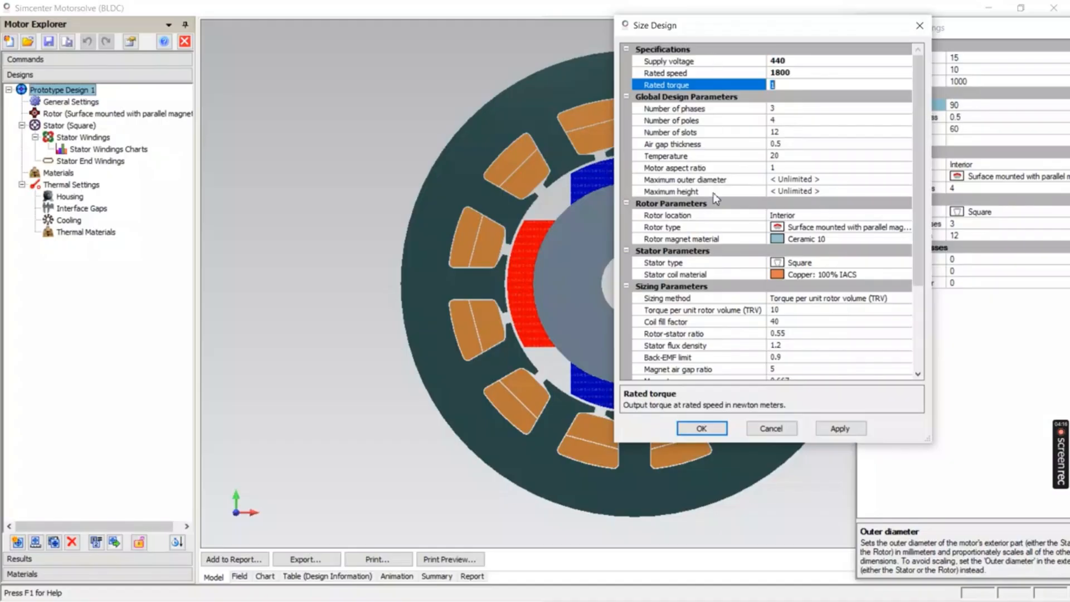
click(736, 336)
scroll(736, 336, down, 3)
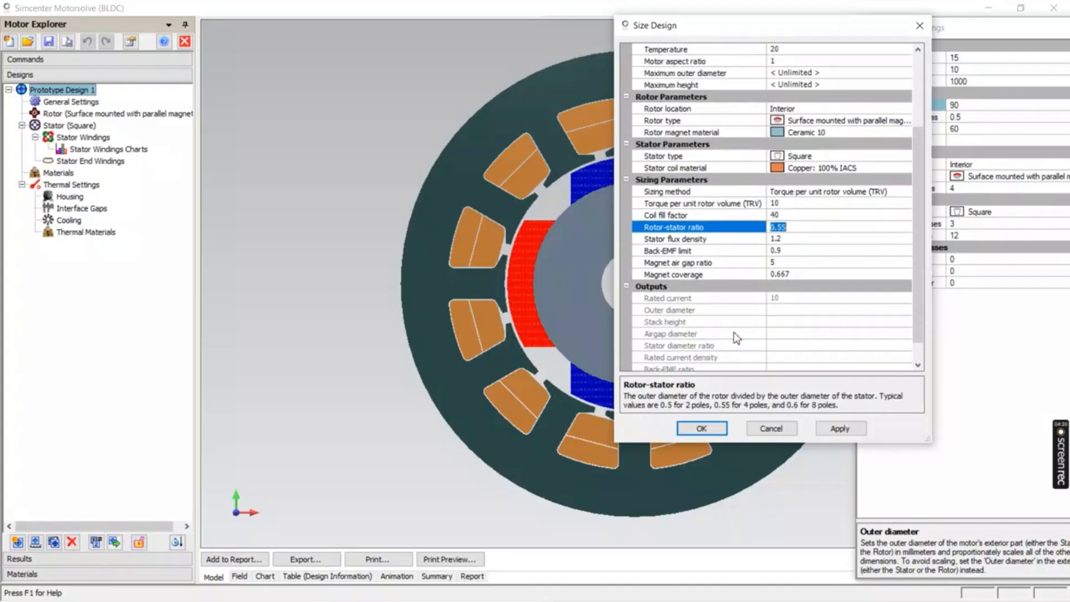
click(714, 430)
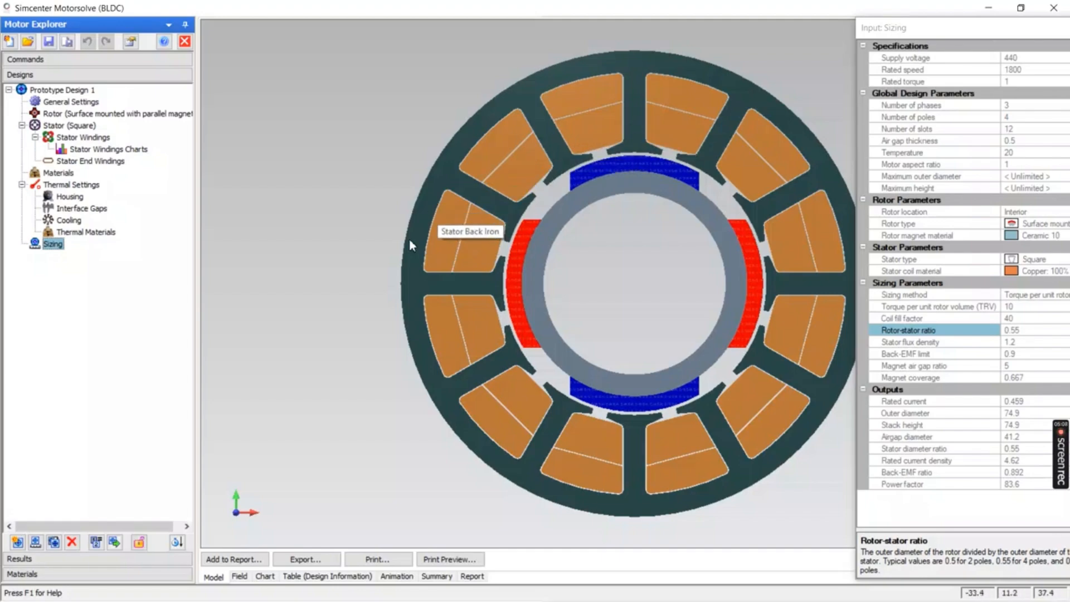
Generate the Current performance chart for the prototype design and dismiss the low-battery notice
click(33, 559)
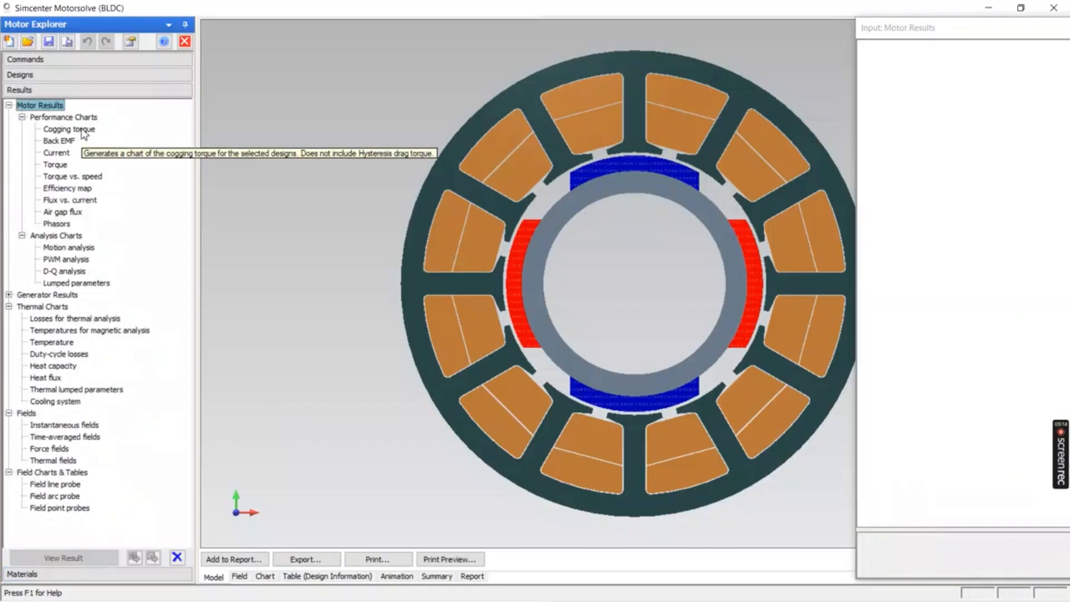
click(57, 154)
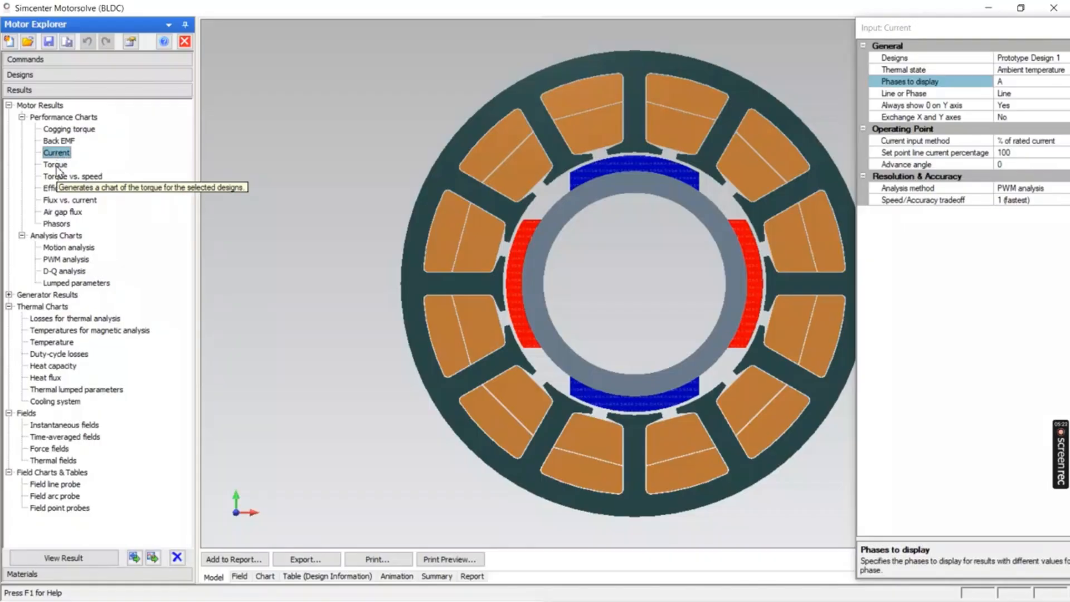
click(59, 559)
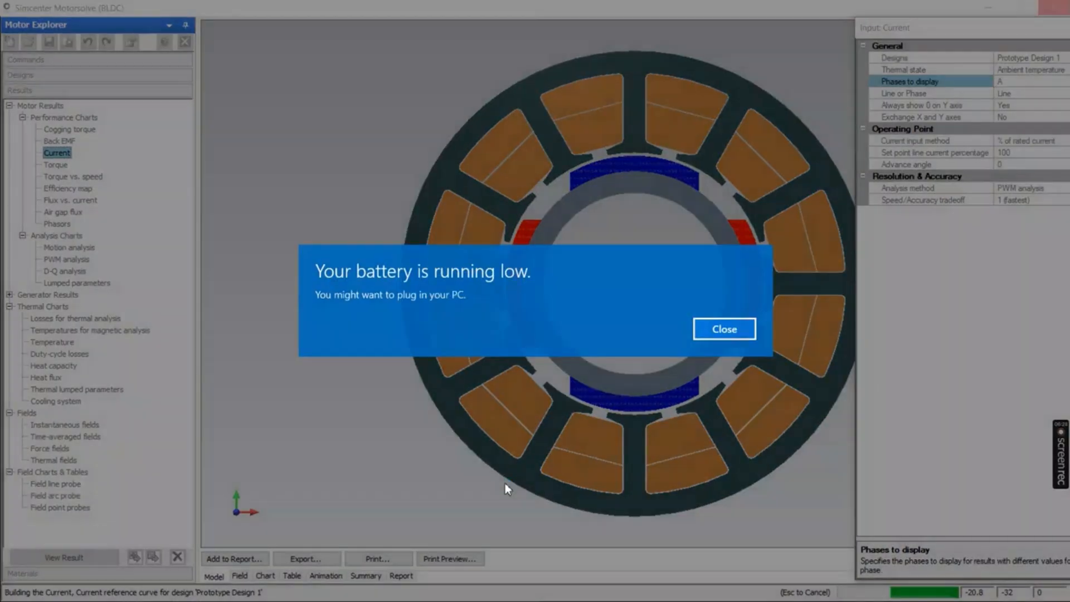
key(Return)
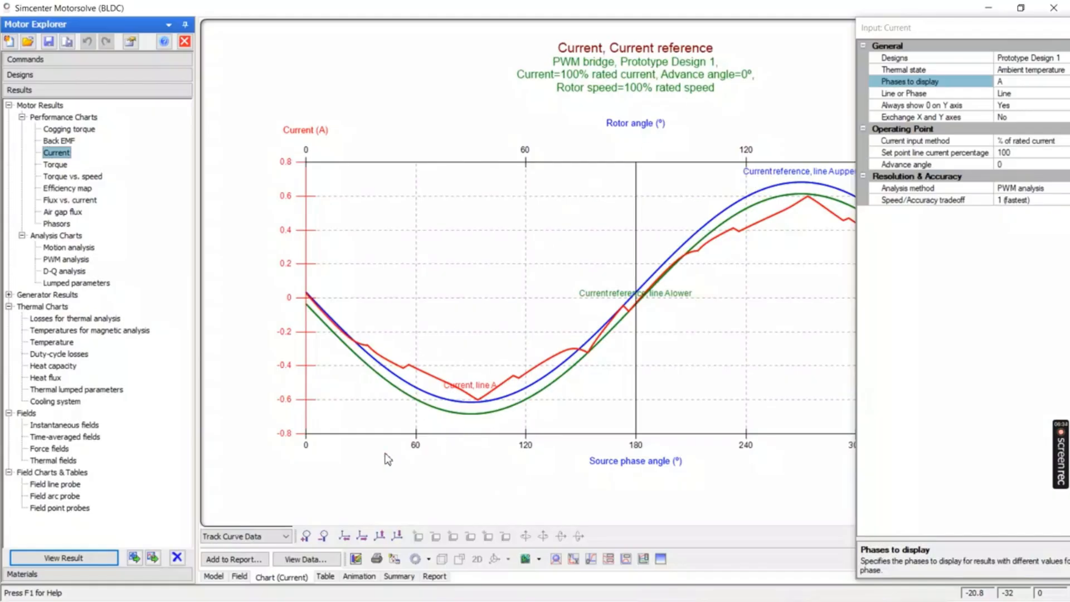
Add the current chart to the report as a PNG section with its default heading
click(250, 562)
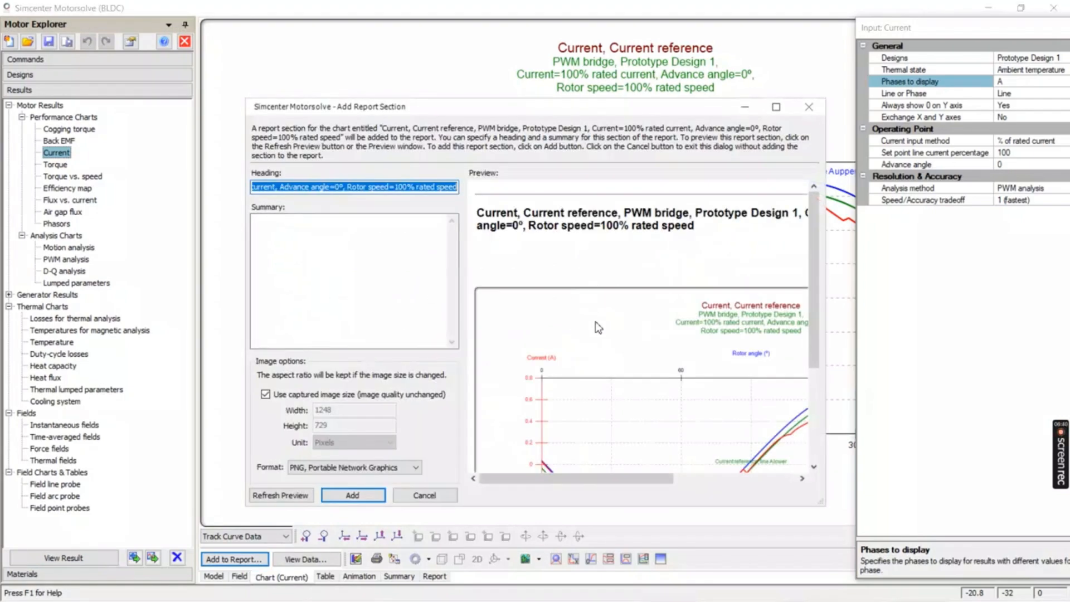
scroll(586, 399, down, 3)
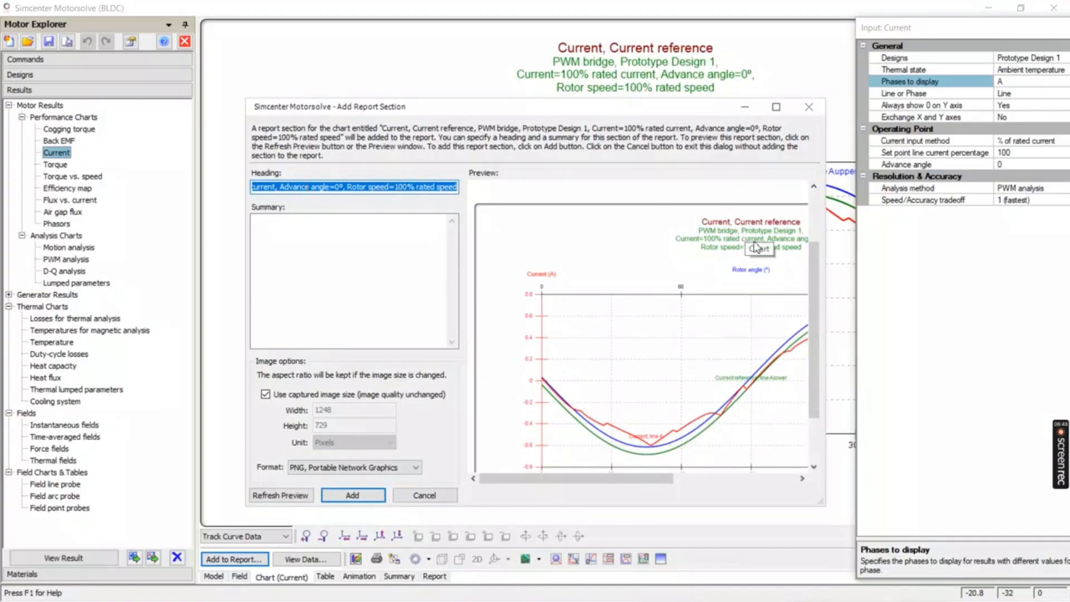
click(354, 496)
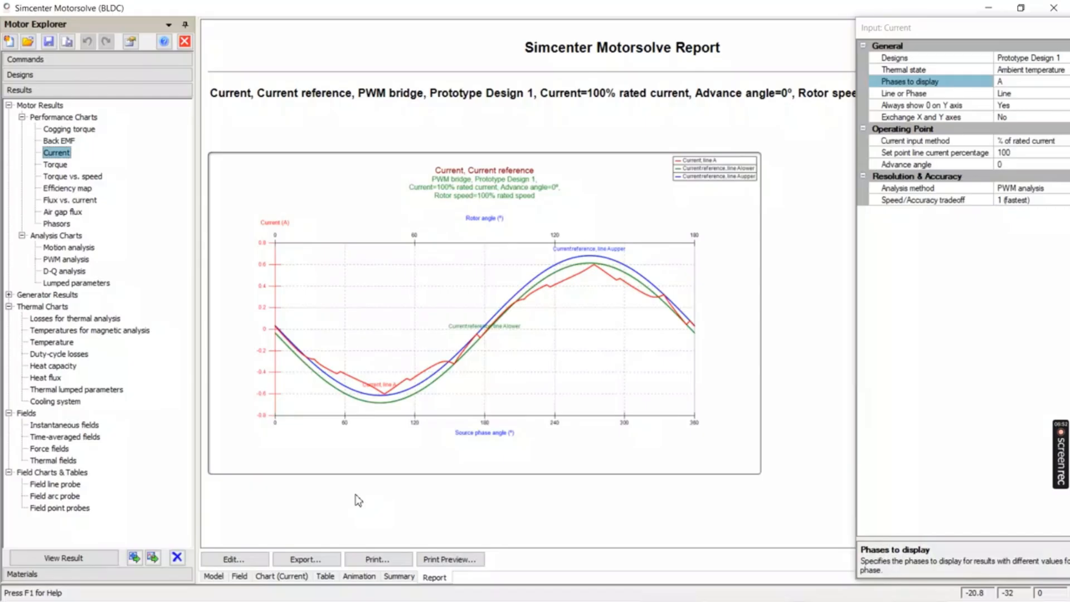
Generate the Torque vs. speed chart for the prototype design and add it to the report
click(77, 178)
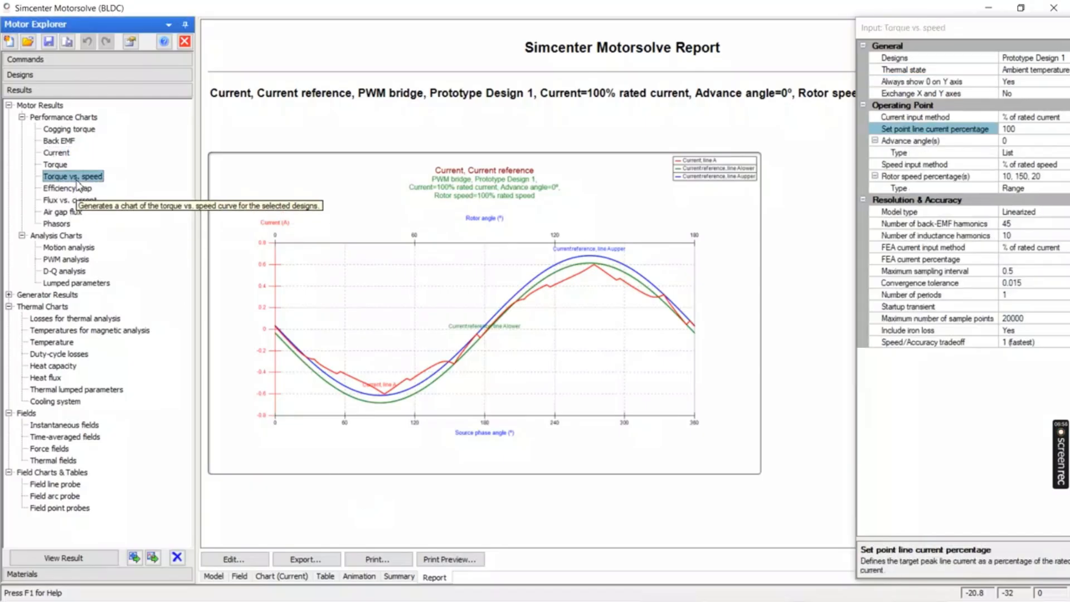
click(63, 557)
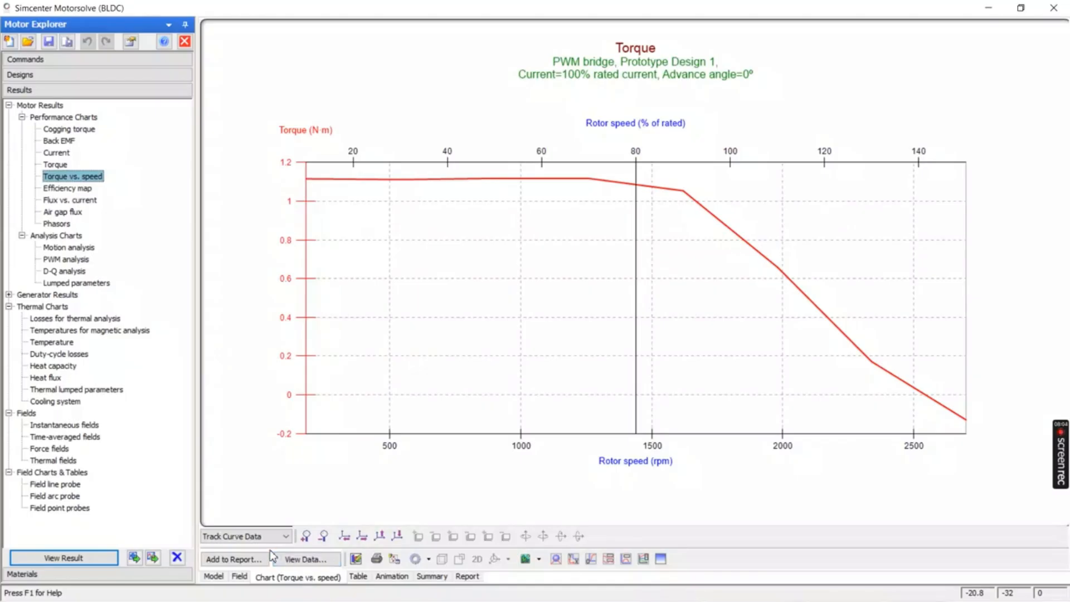
click(237, 559)
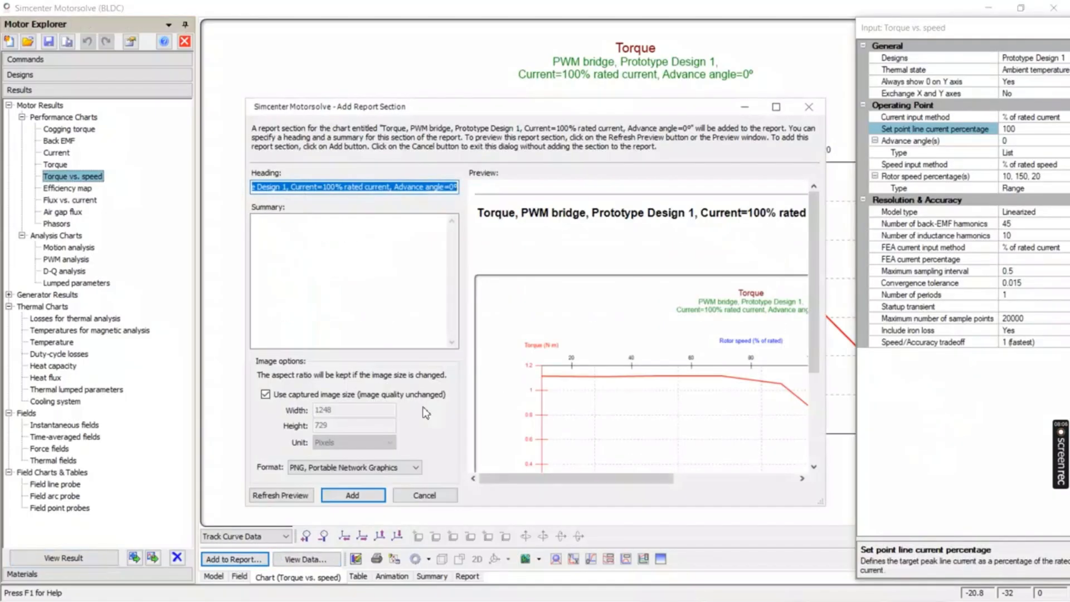
click(367, 498)
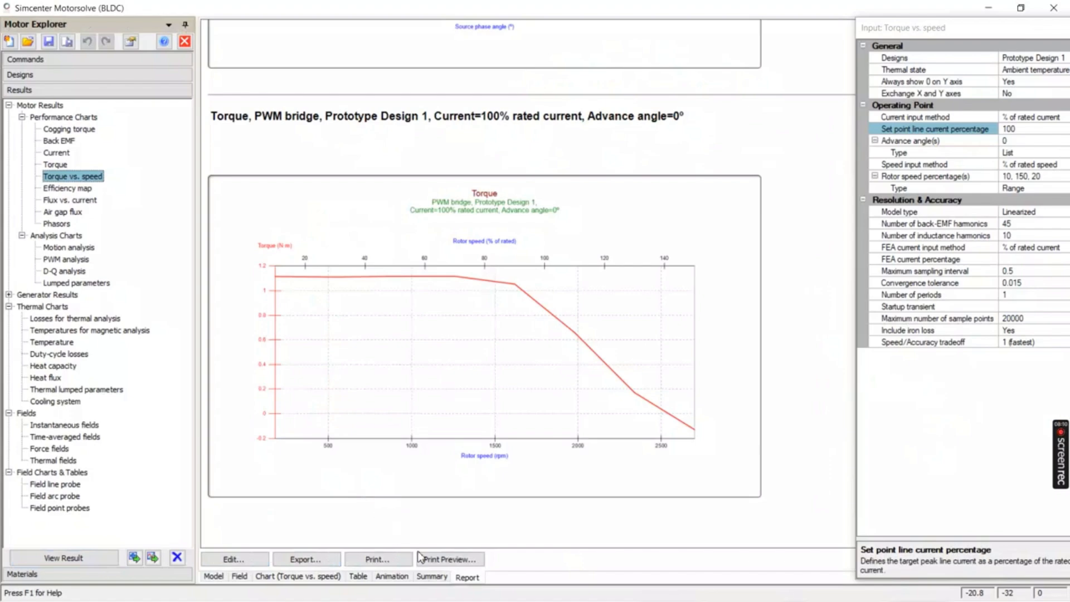
Open a maximized print preview of the report and examine the chart layout on pages 1 and 2
click(429, 561)
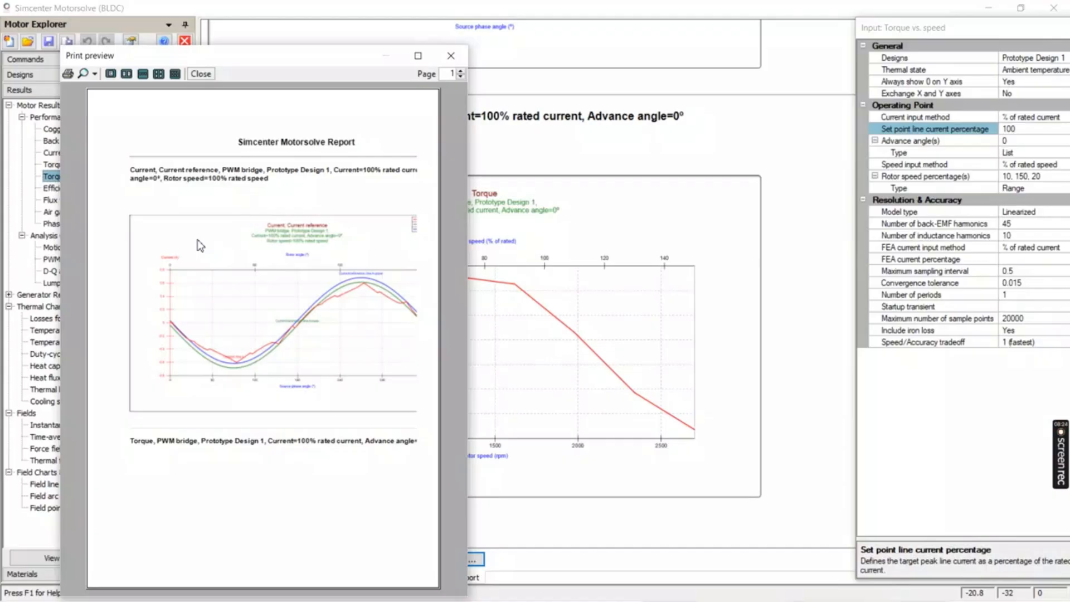
click(418, 55)
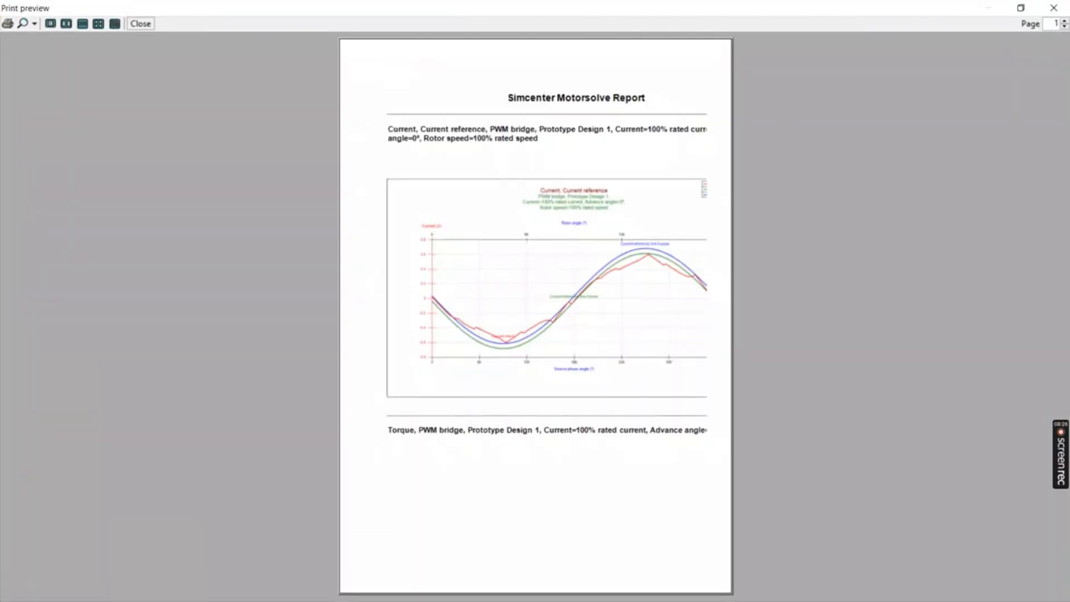
click(1064, 21)
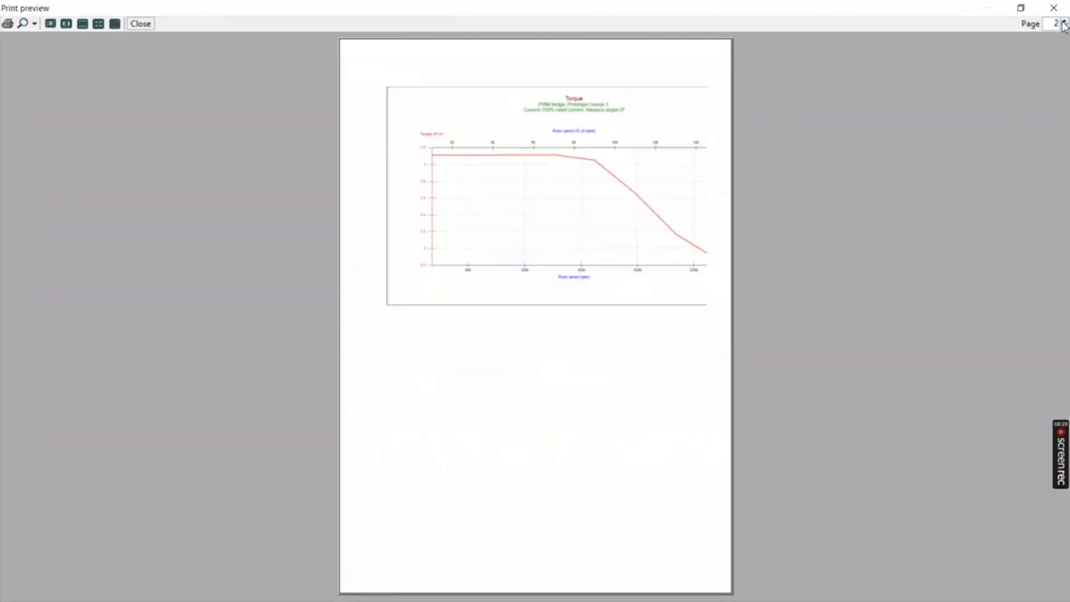
click(1065, 26)
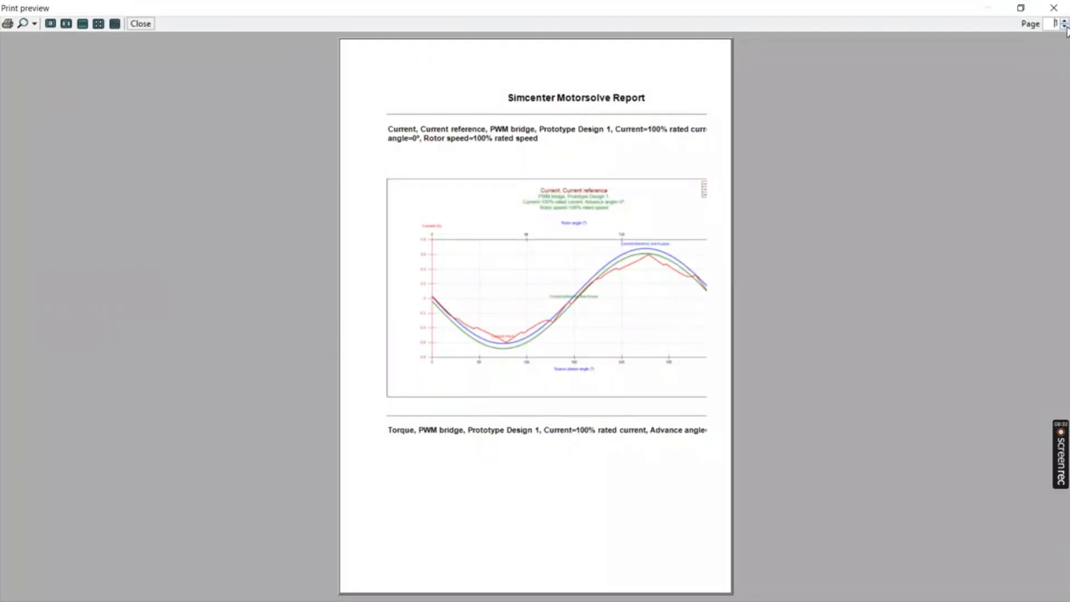
click(1064, 21)
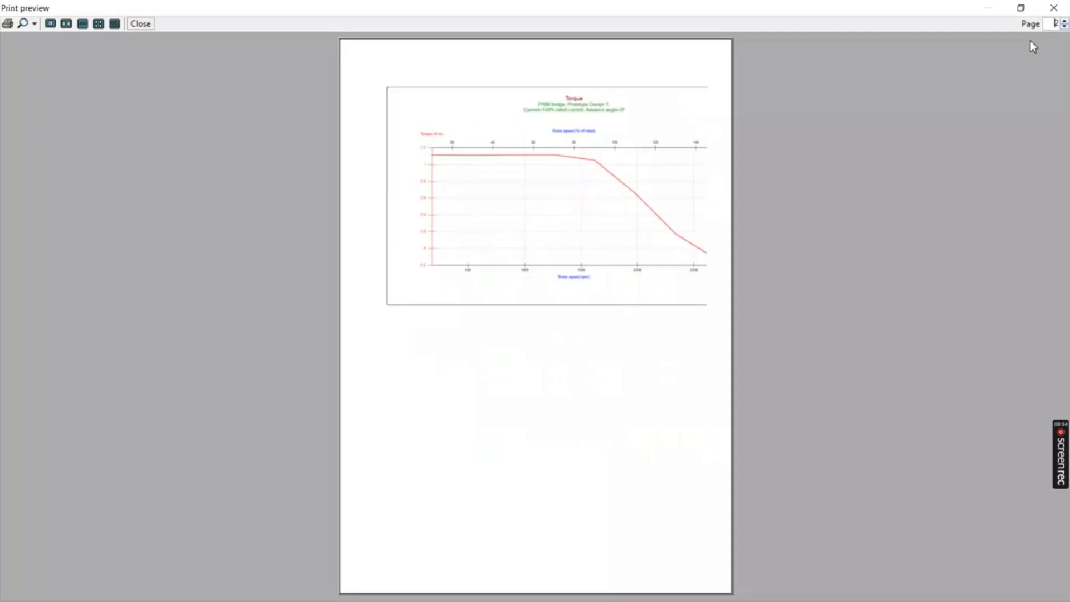